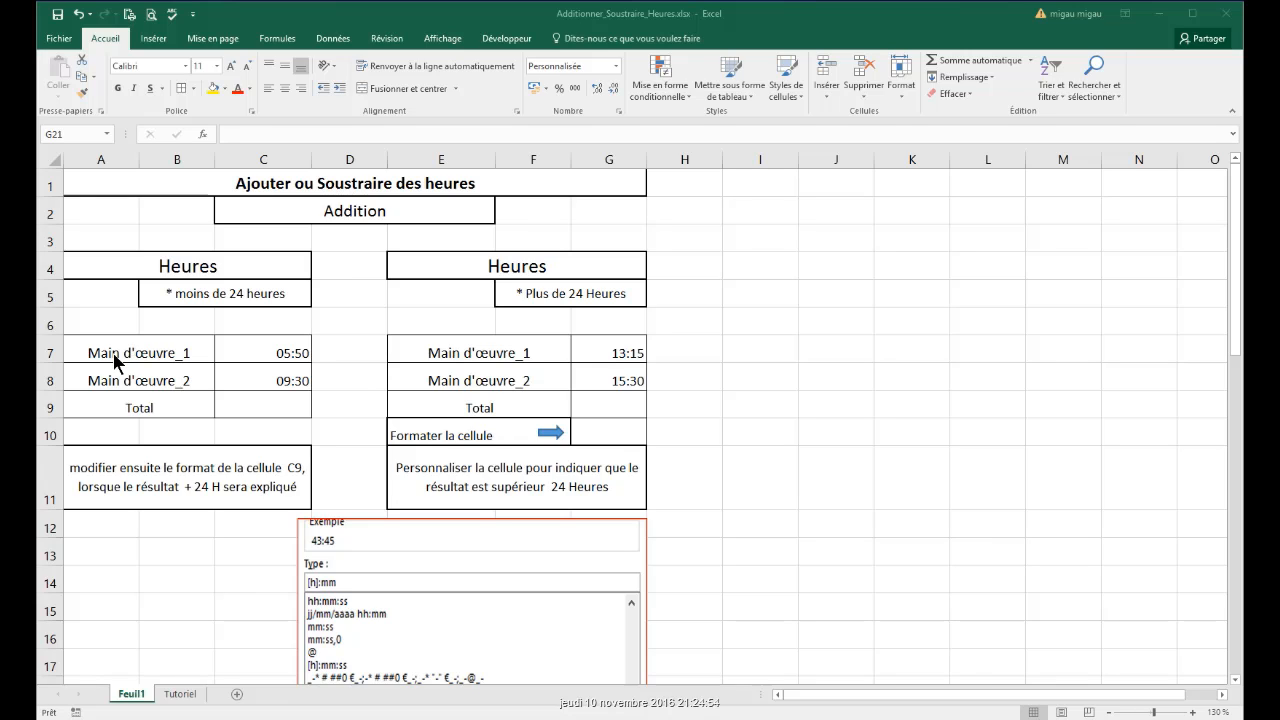
Step: Check which number format is applied to the first labour time in cell C7, including its custom format code
left_click(268, 351)
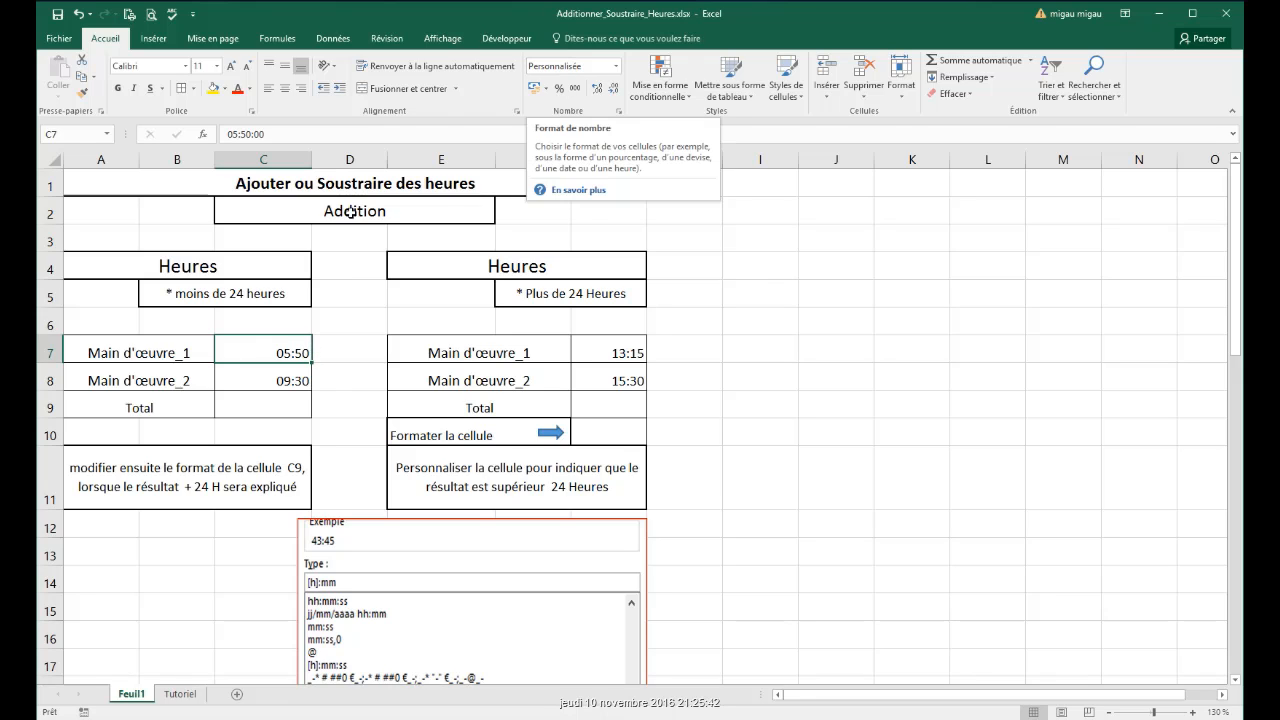
left_click(619, 68)
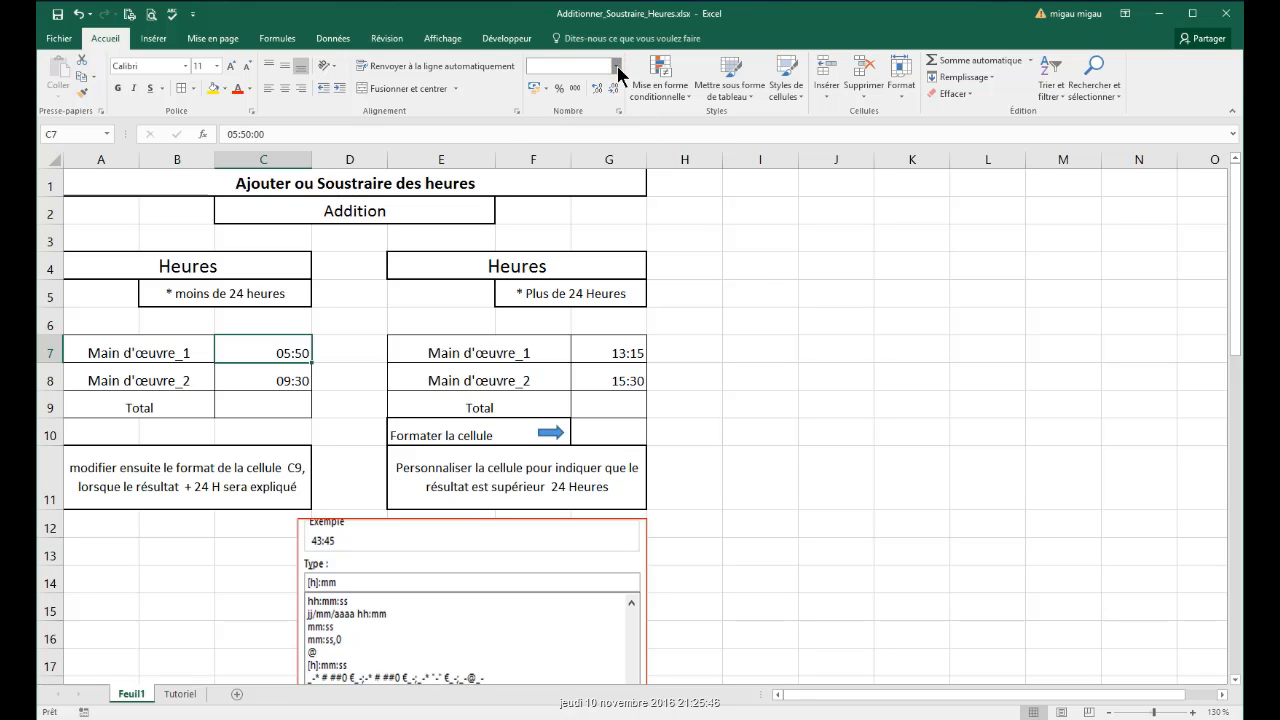
left_click(616, 66)
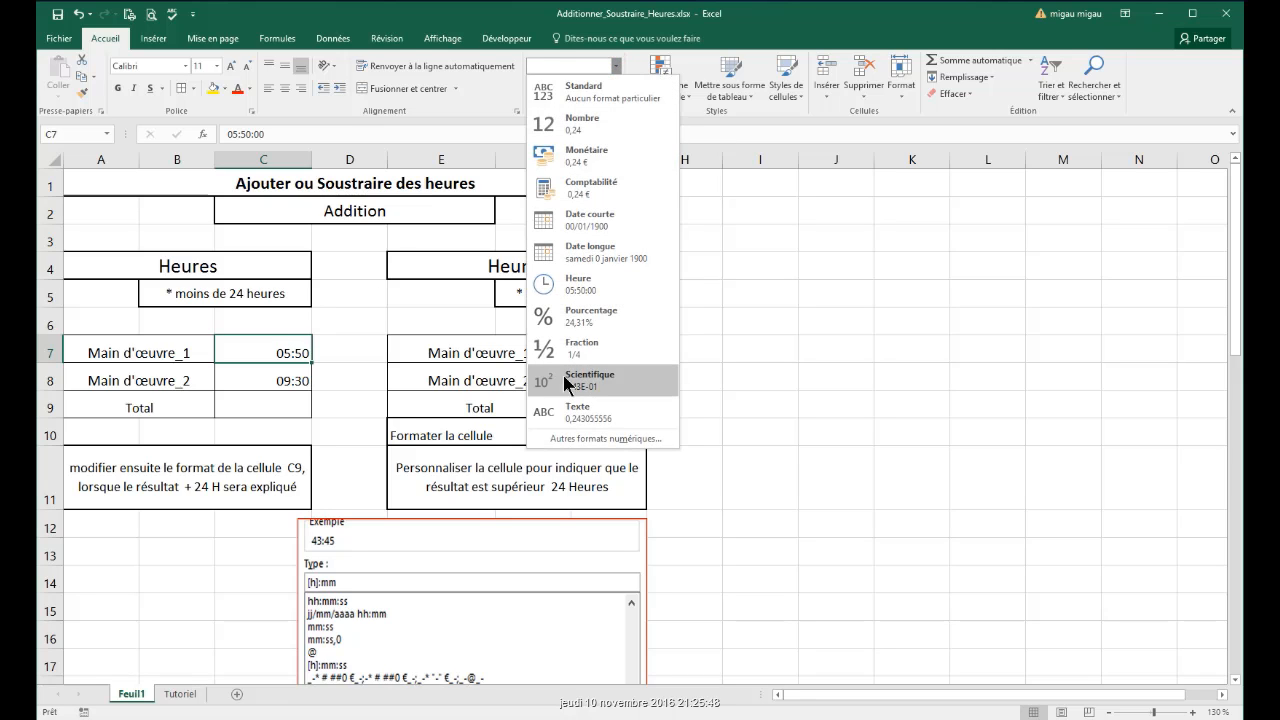
left_click(261, 356)
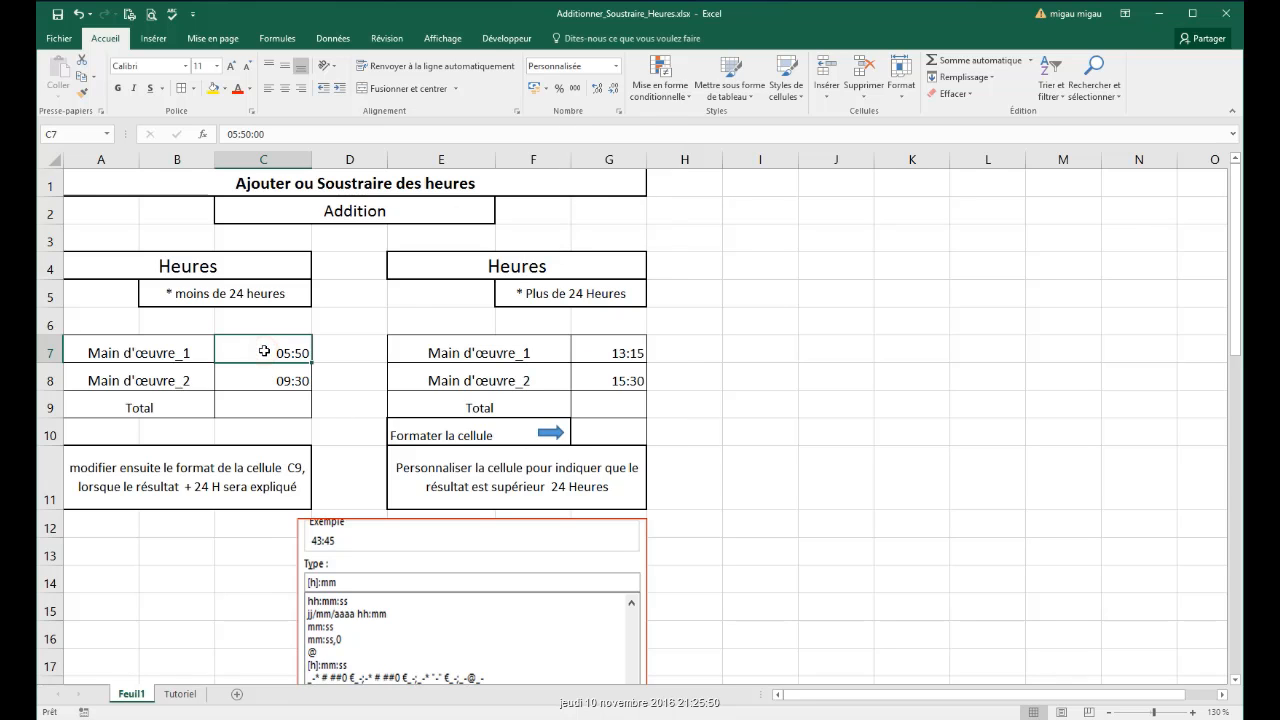
right_click(263, 352)
left_click(328, 598)
left_click_drag(313, 410, 578, 143)
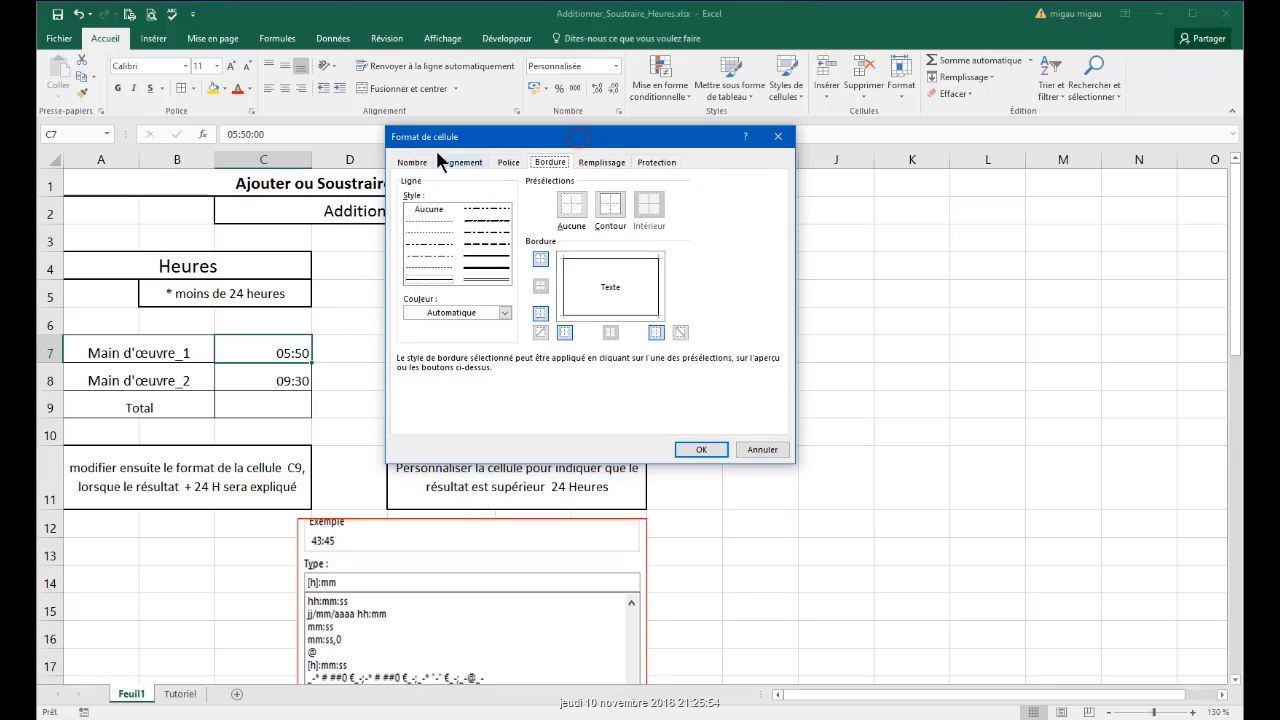
left_click(413, 162)
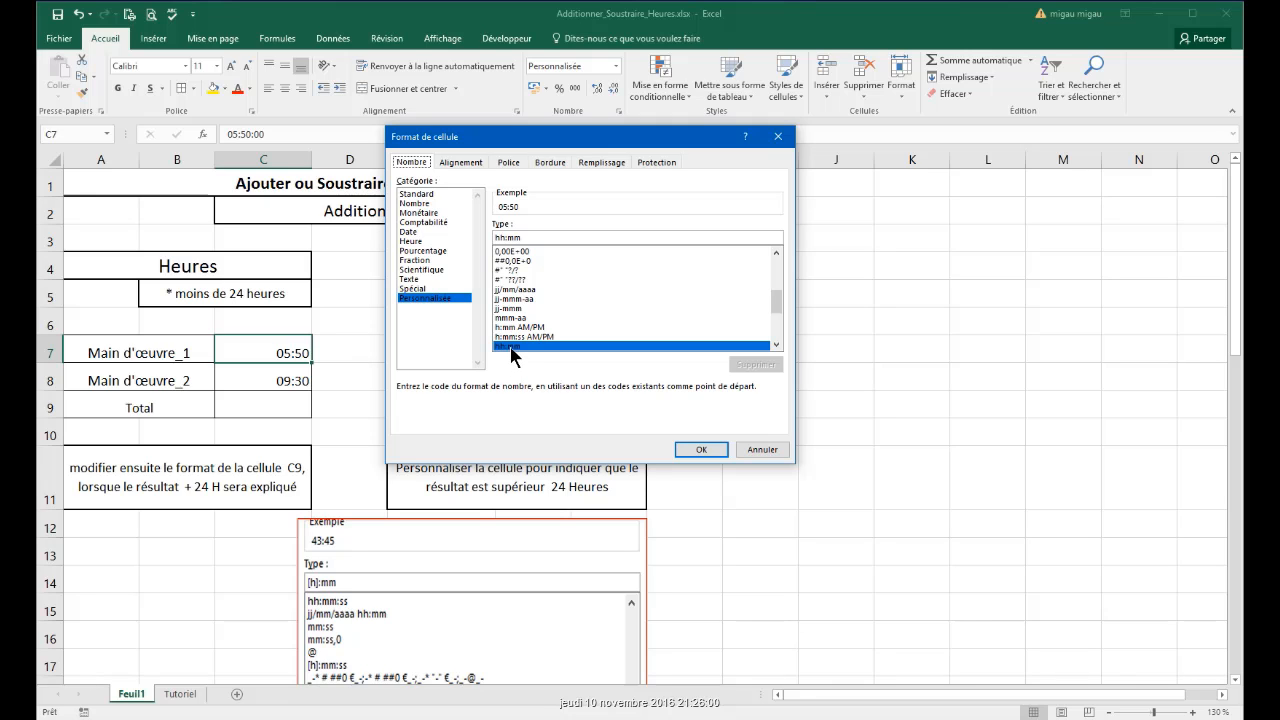
left_click(707, 451)
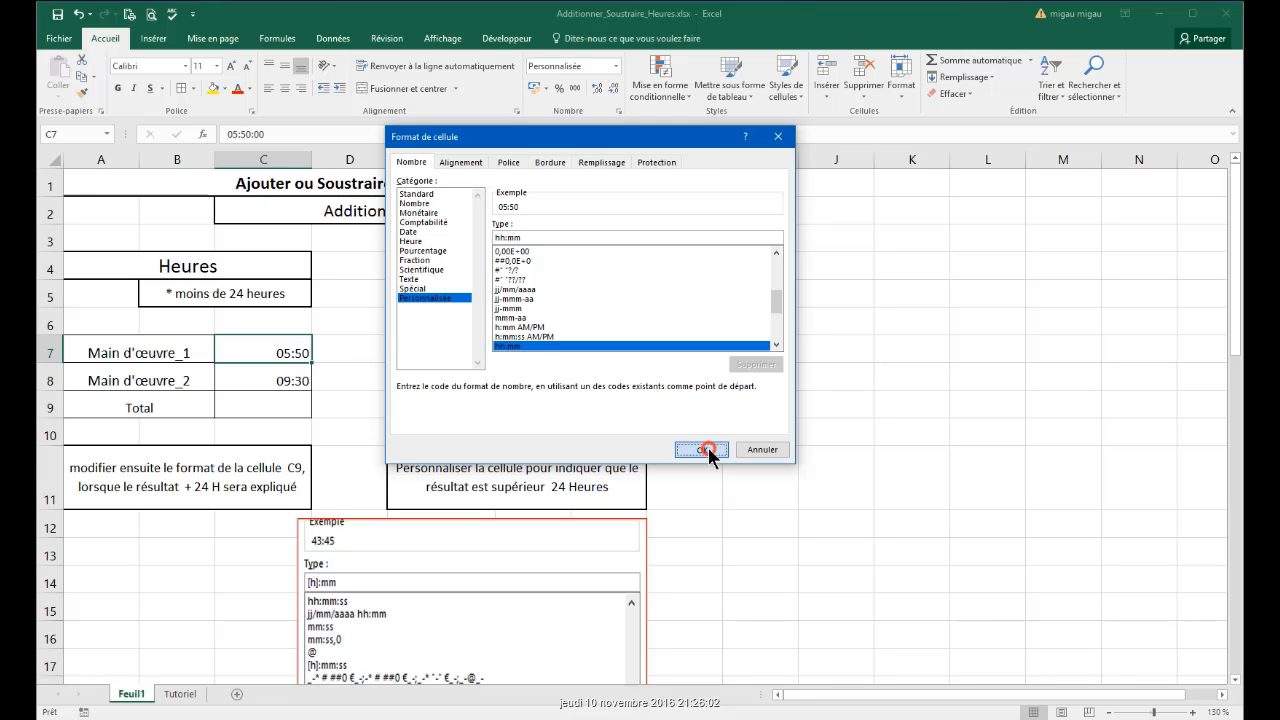
Step: Check the custom number format of the second labour time in cell C8, then close the format settings without changes
left_click(283, 382)
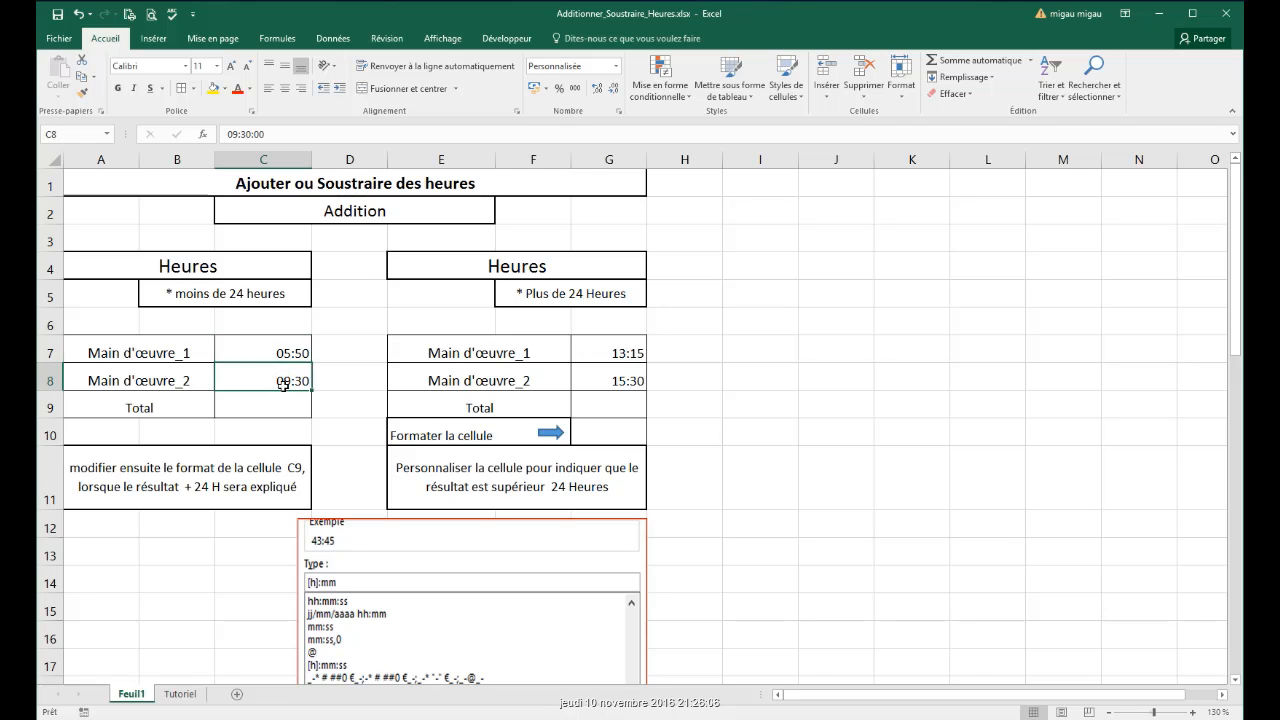
right_click(286, 375)
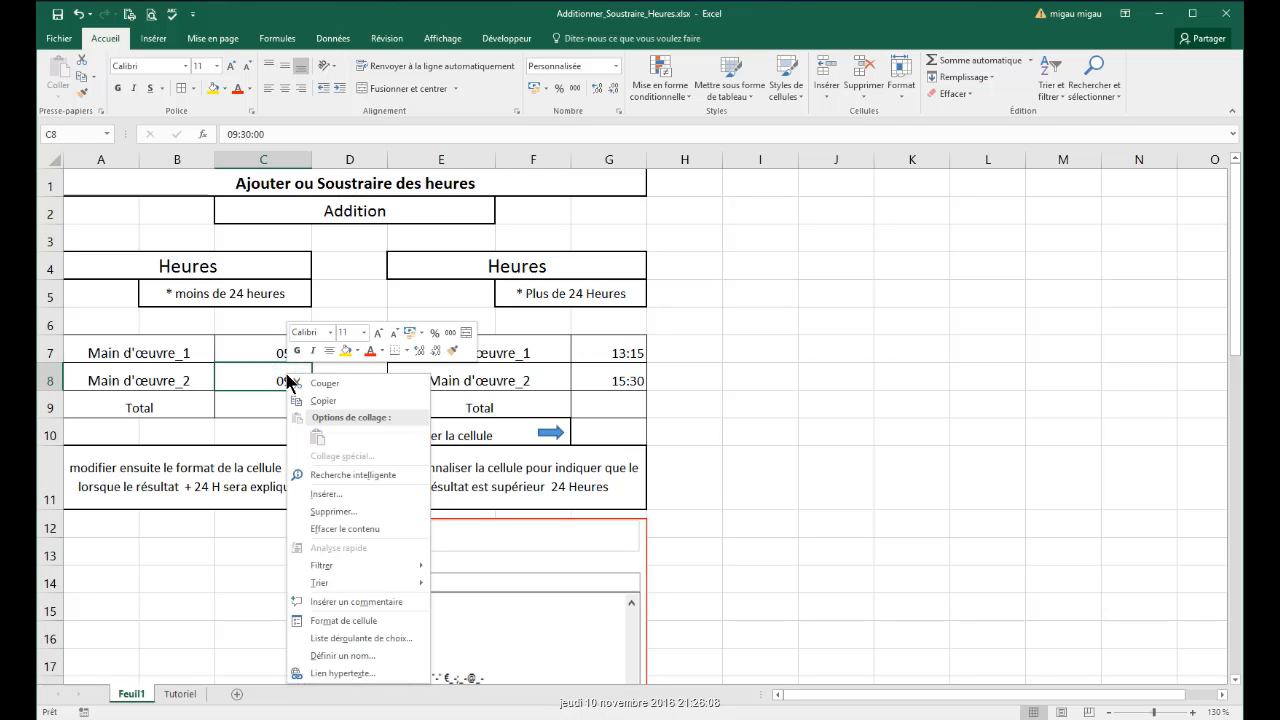
left_click(360, 622)
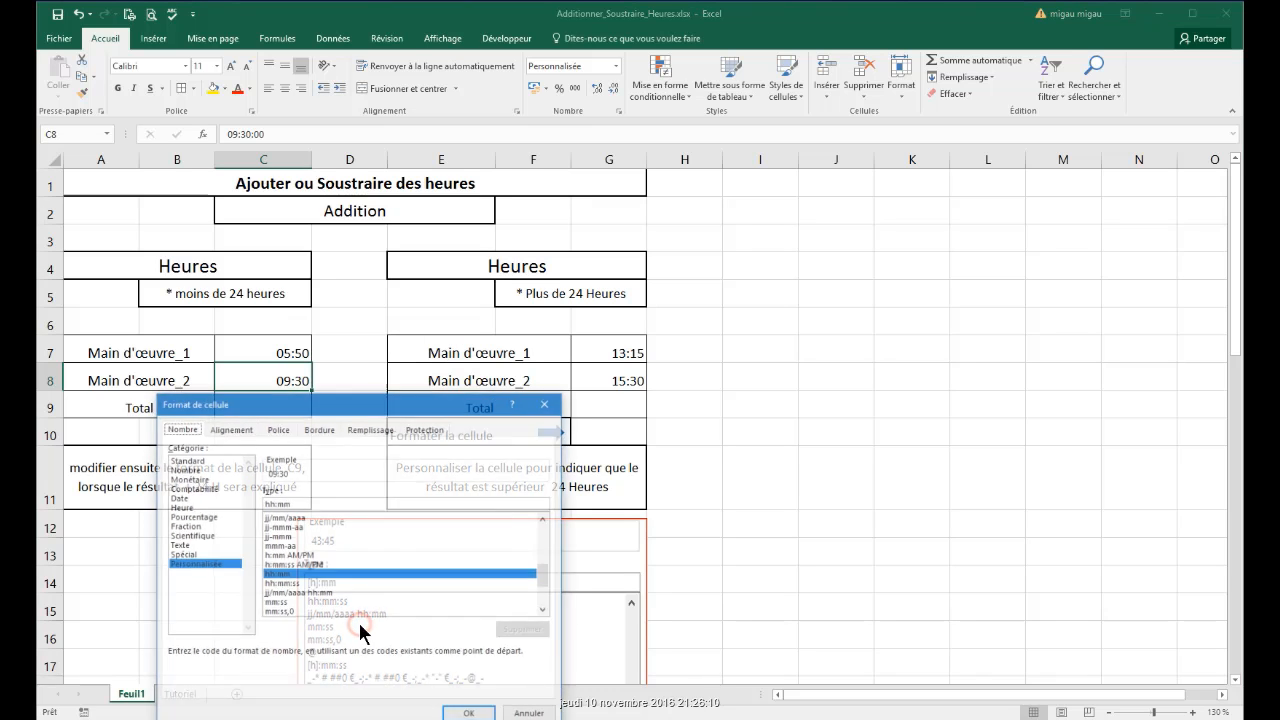
left_click_drag(397, 420, 622, 138)
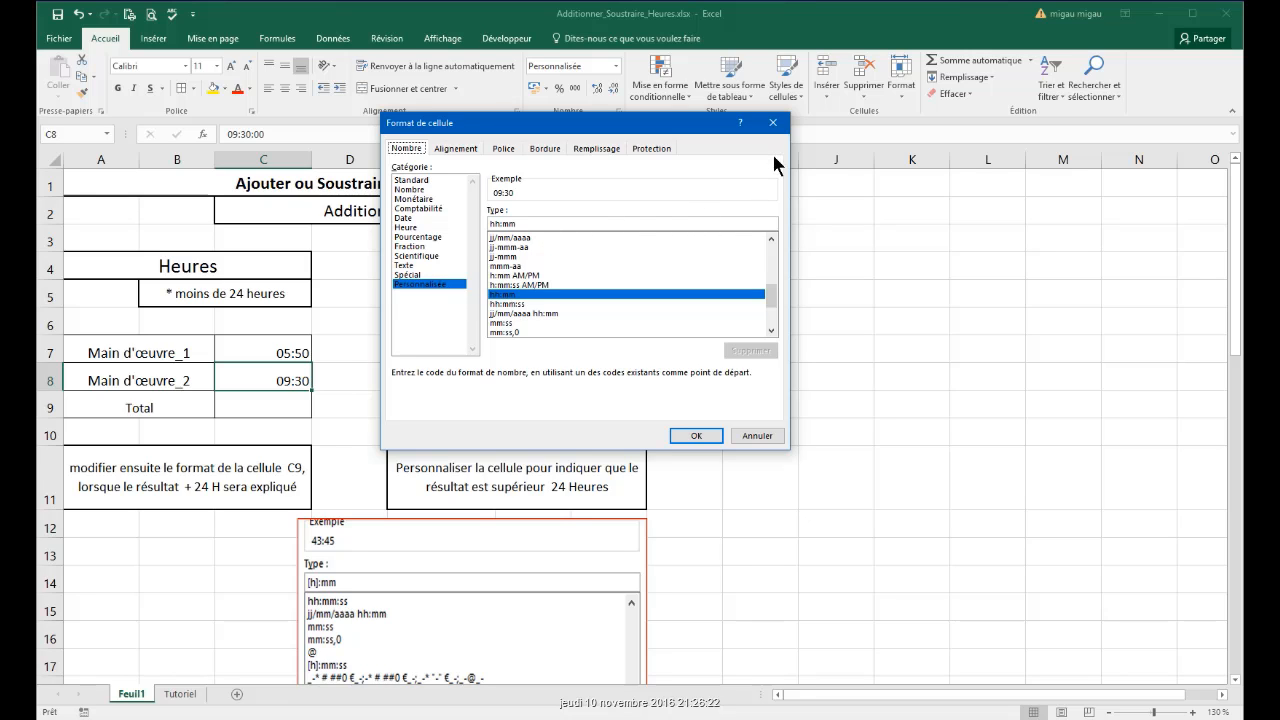
left_click(772, 122)
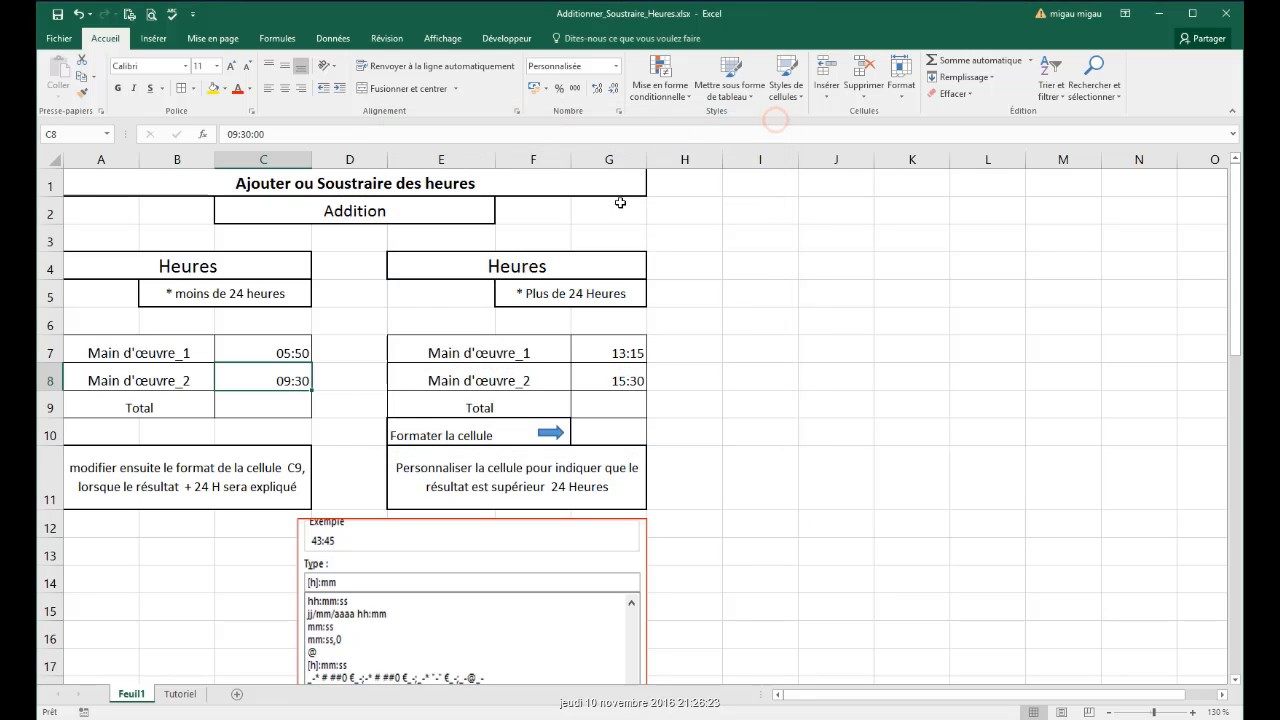
Step: Enter the formula =C7+C8 in cell C9 to total the under-24-hours times
left_click(257, 401)
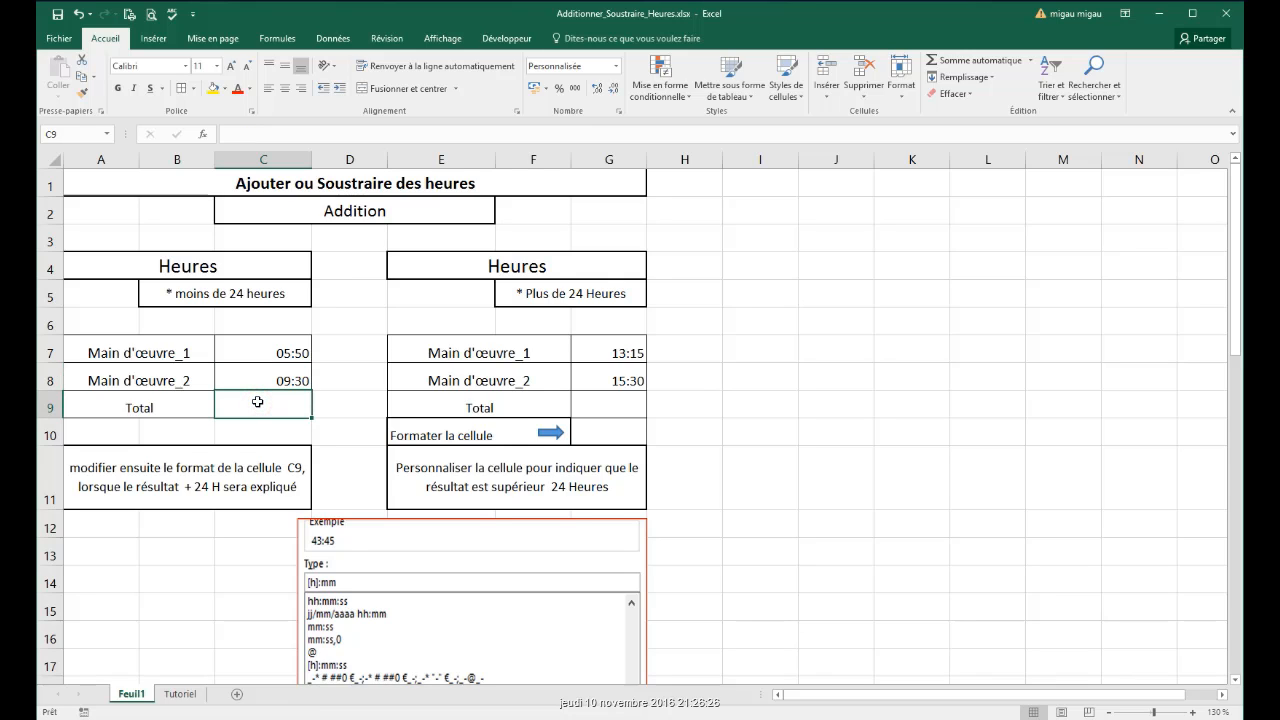
left_click(233, 137)
type("=")
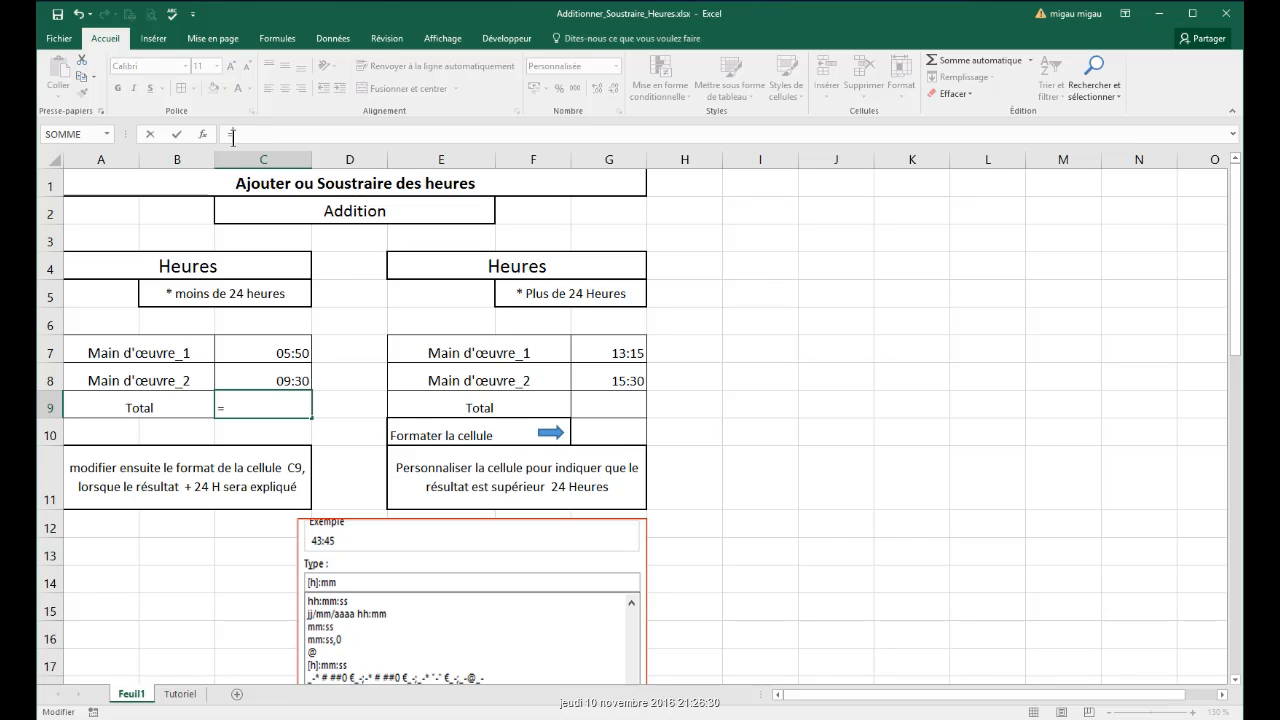
left_click(251, 347)
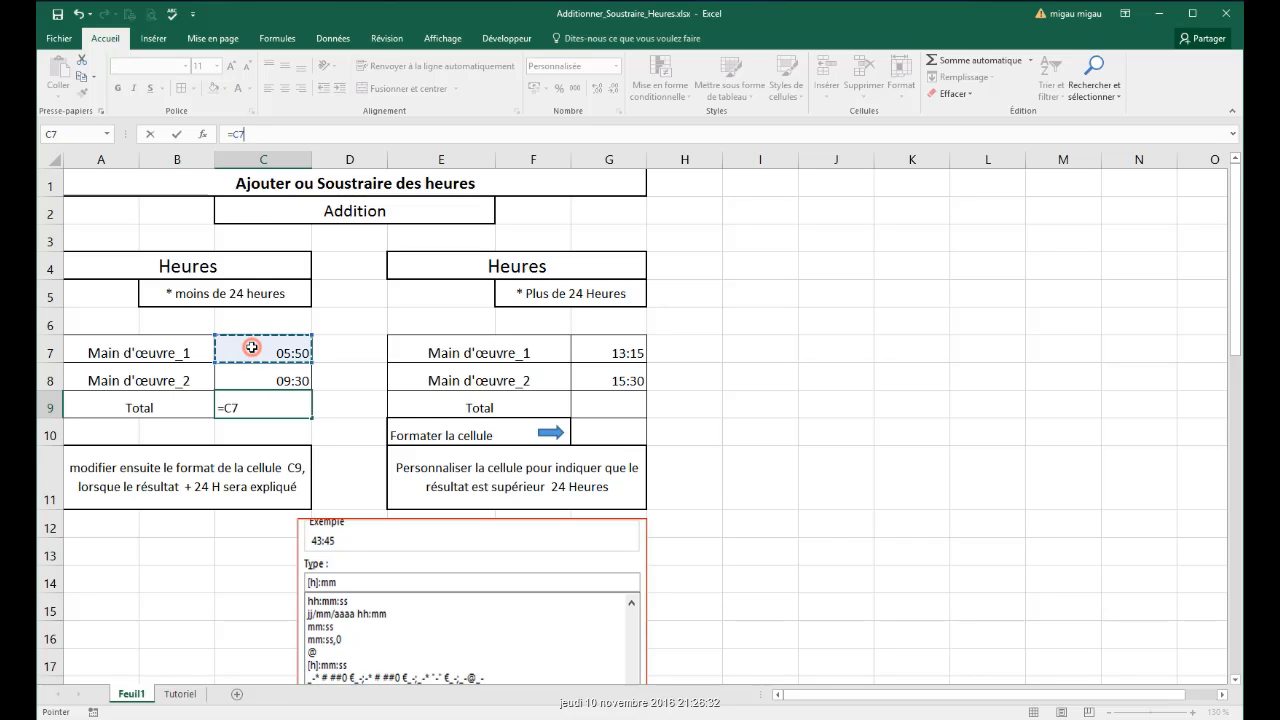
type("+")
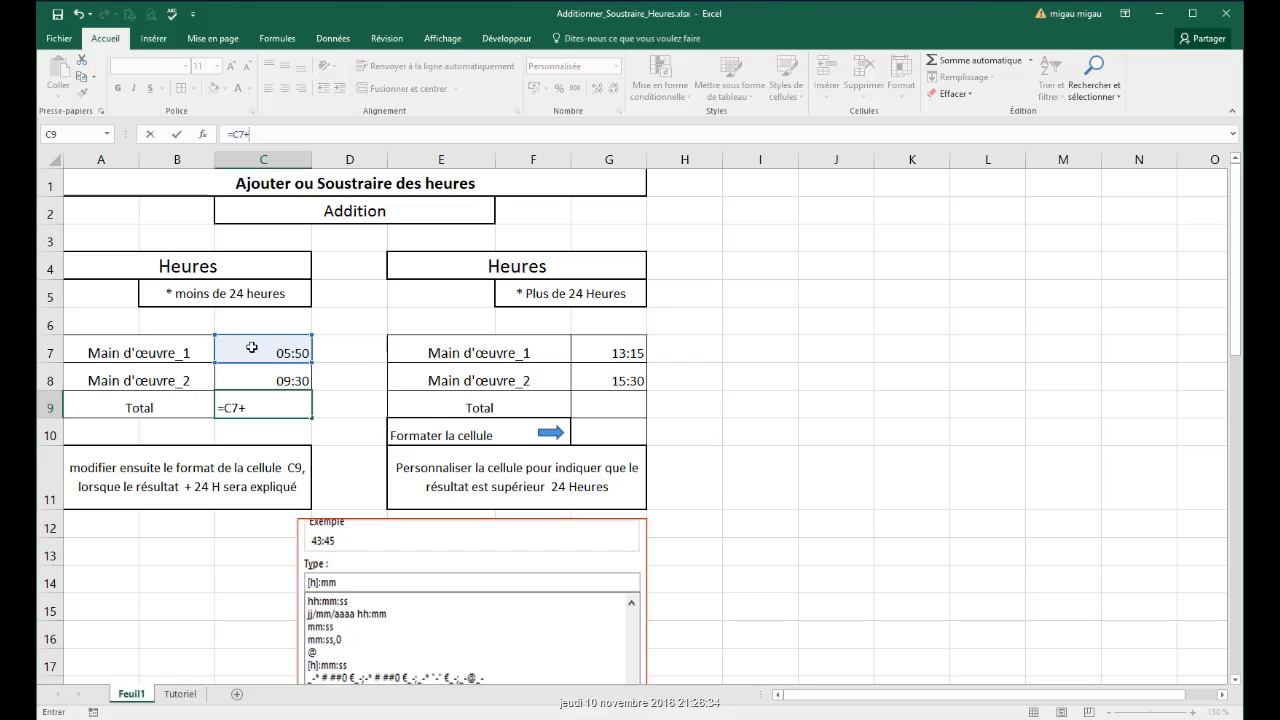
left_click(275, 380)
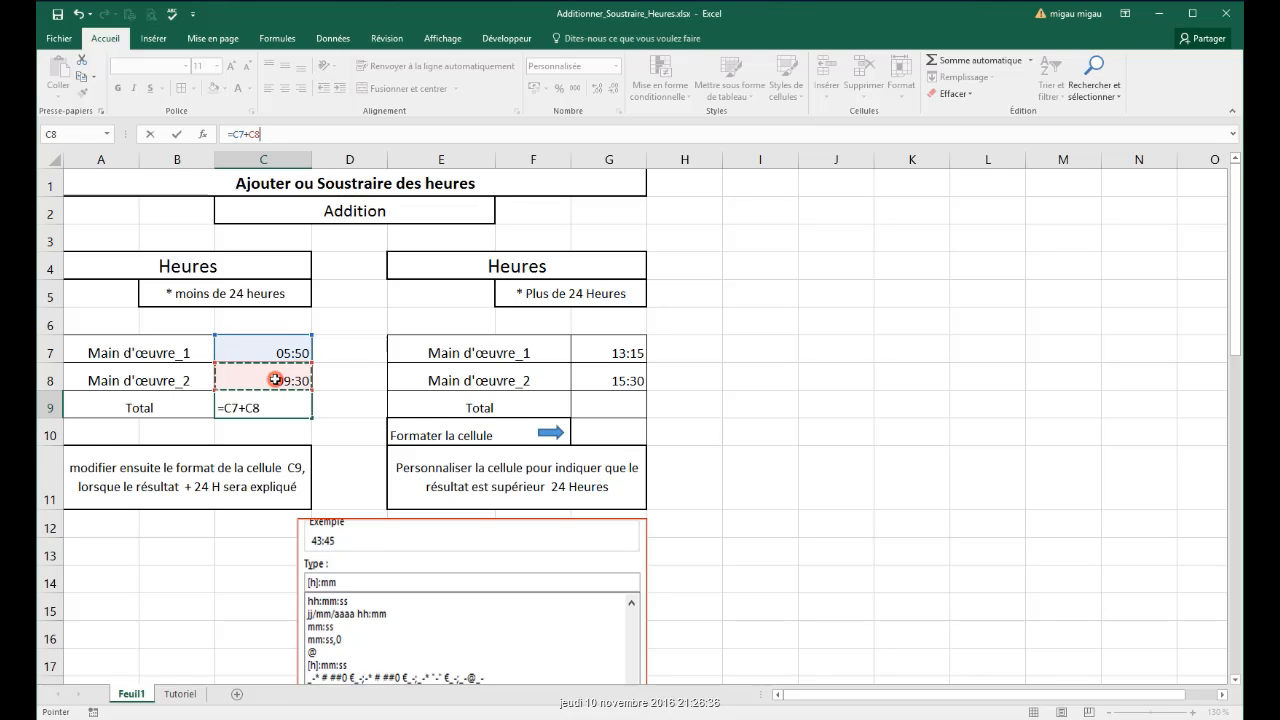
key("Return")
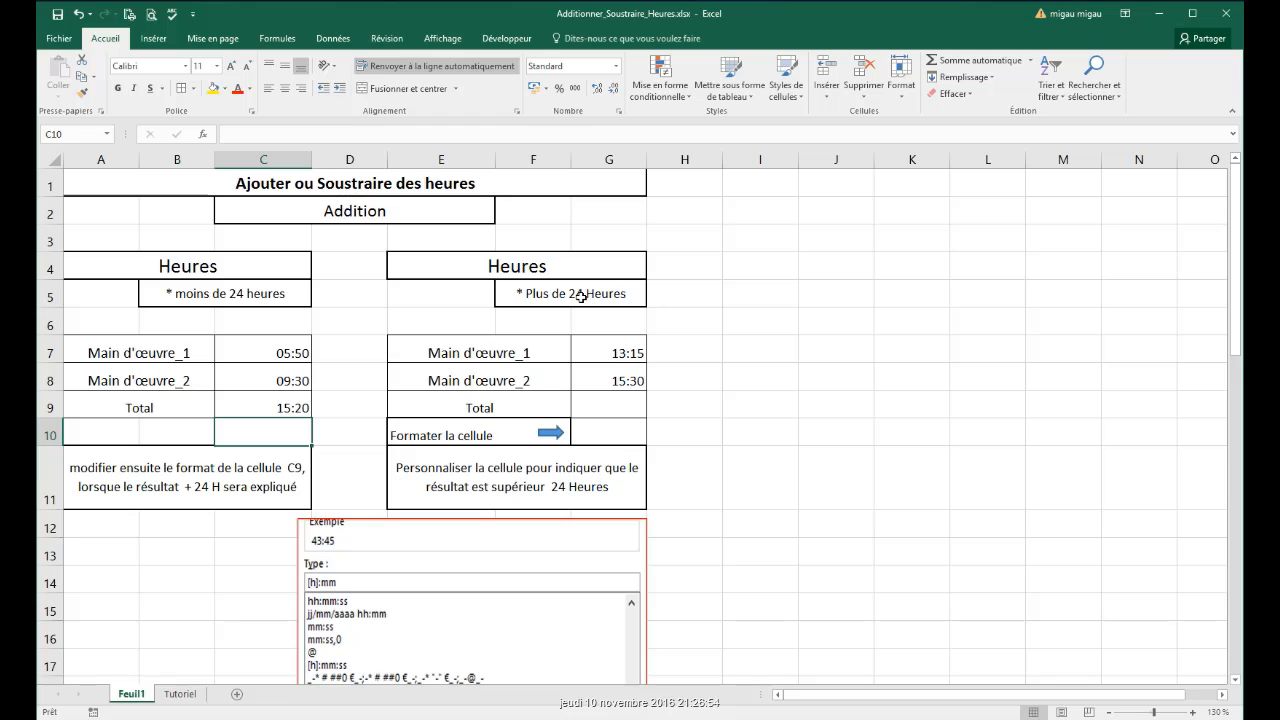
Step: Enter the formula =G7+G8 in cell G9 to total the over-24-hours times
left_click(620, 410)
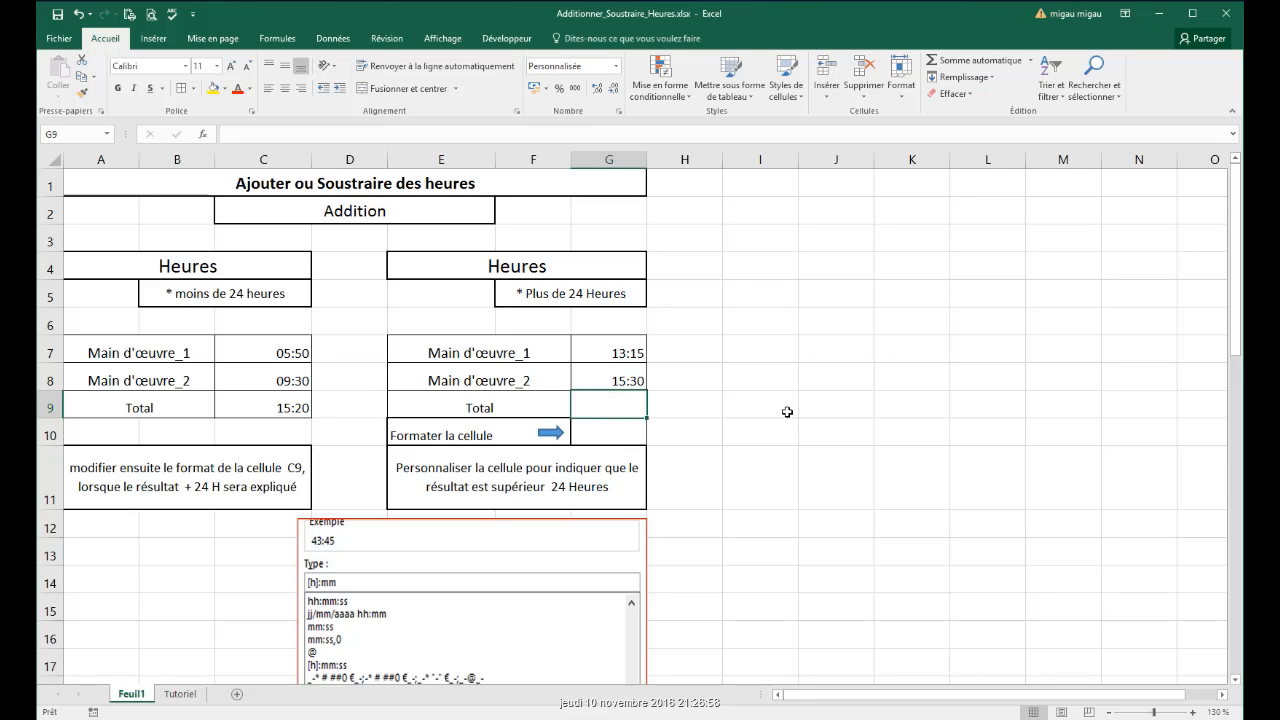
type("=")
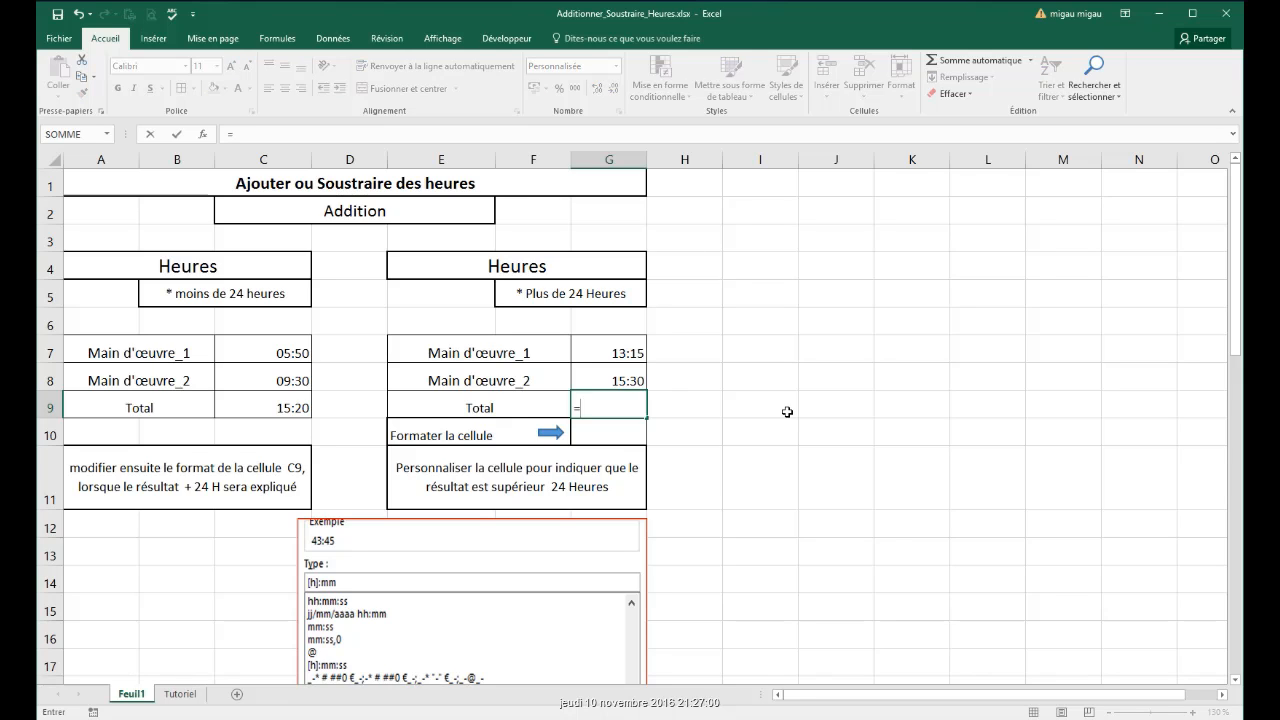
left_click(626, 353)
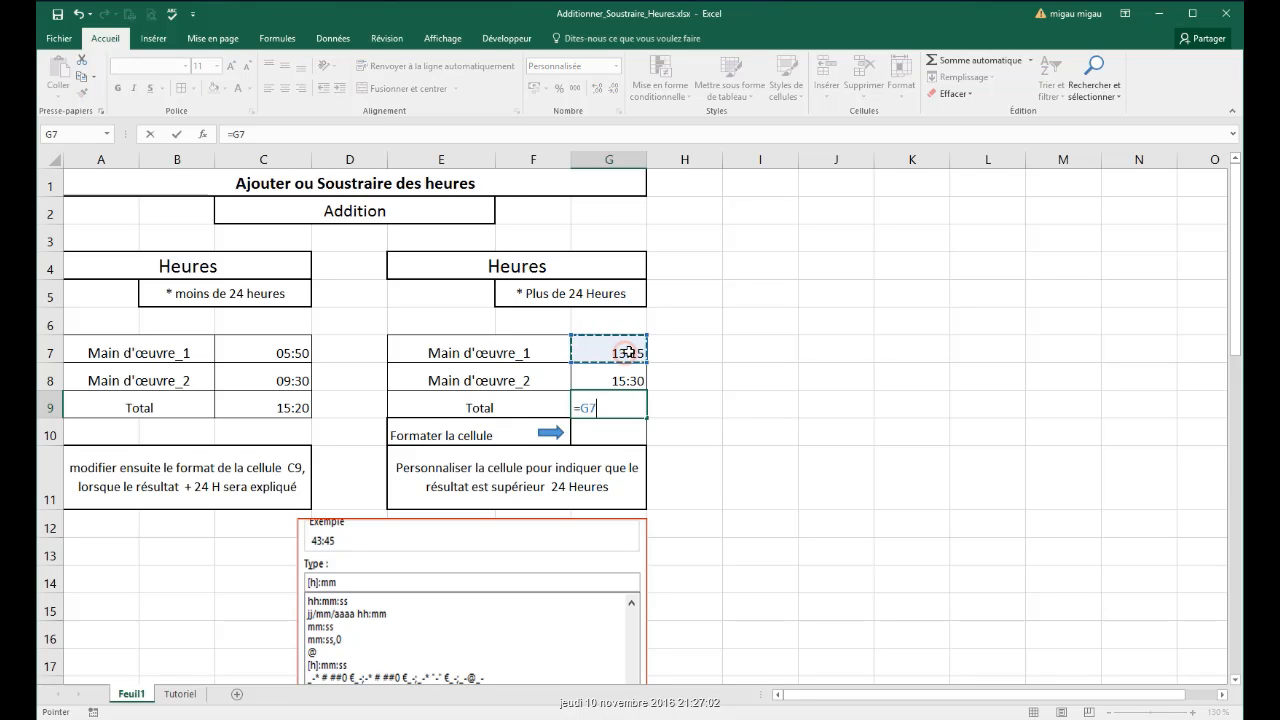
type("+")
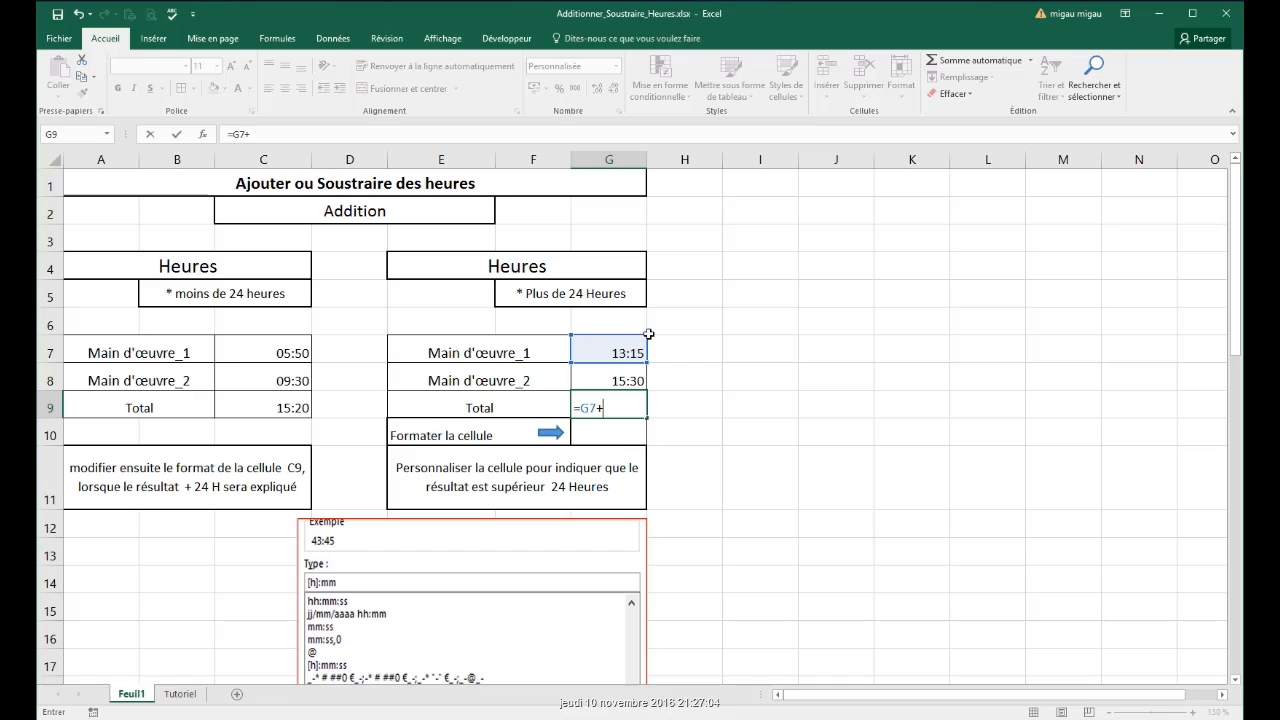
left_click(611, 378)
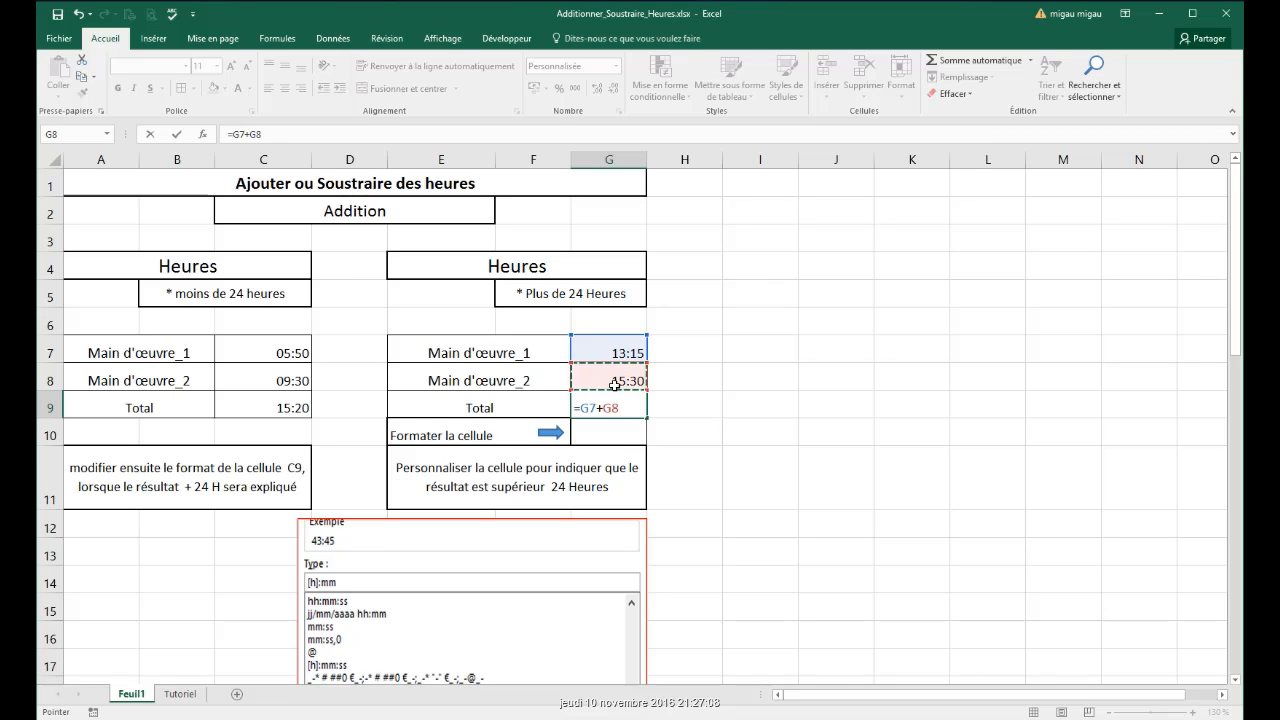
key("Return")
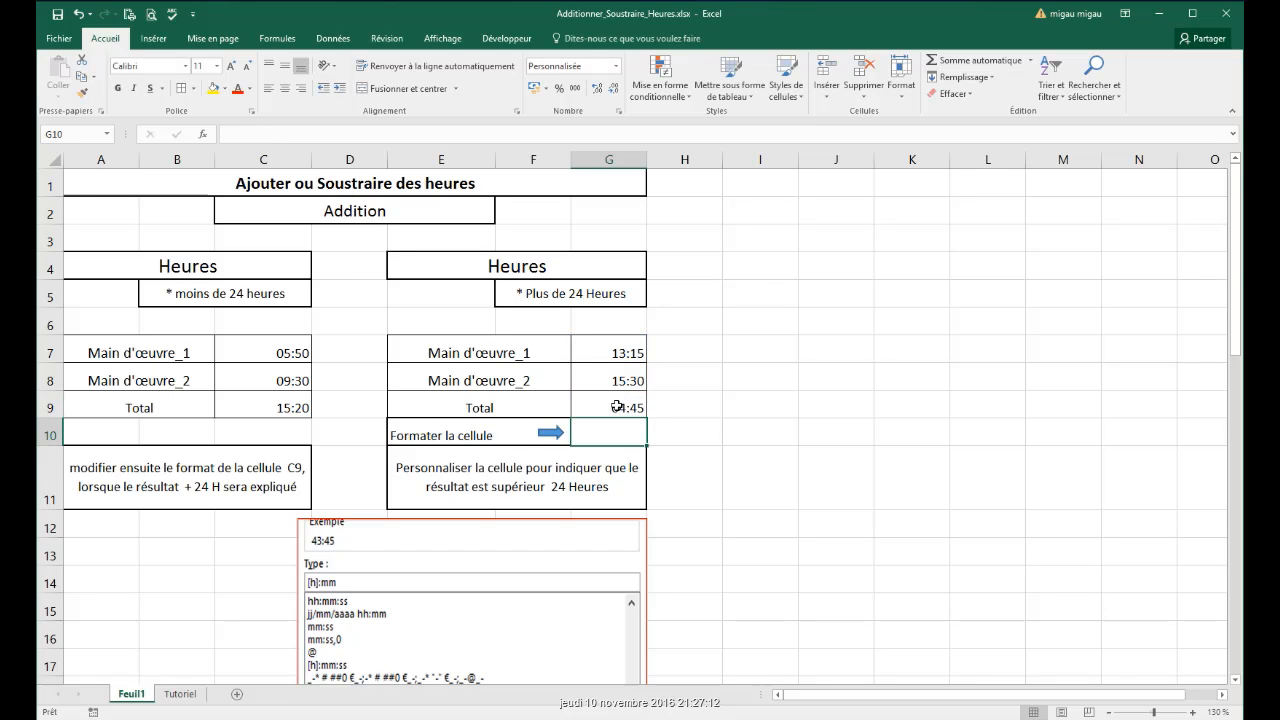
Step: Cross out the total in cell G9 by applying both diagonal borders to the cell
left_click(617, 407)
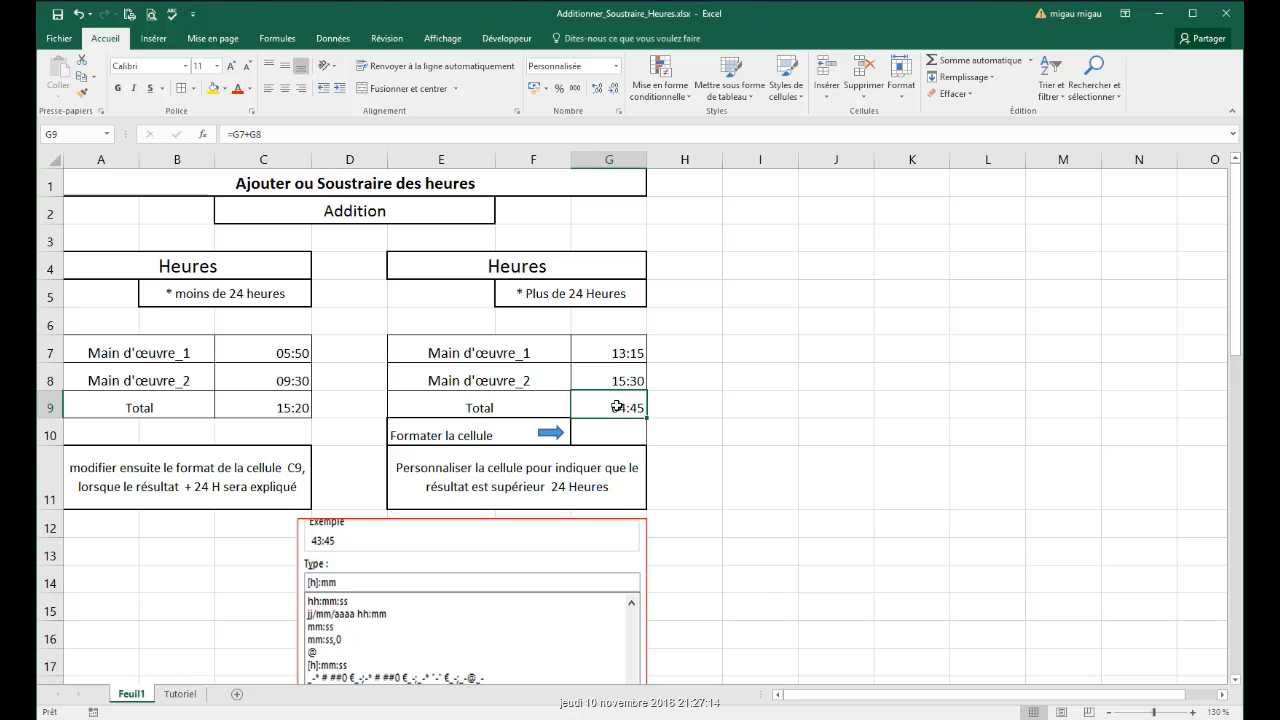
right_click(618, 409)
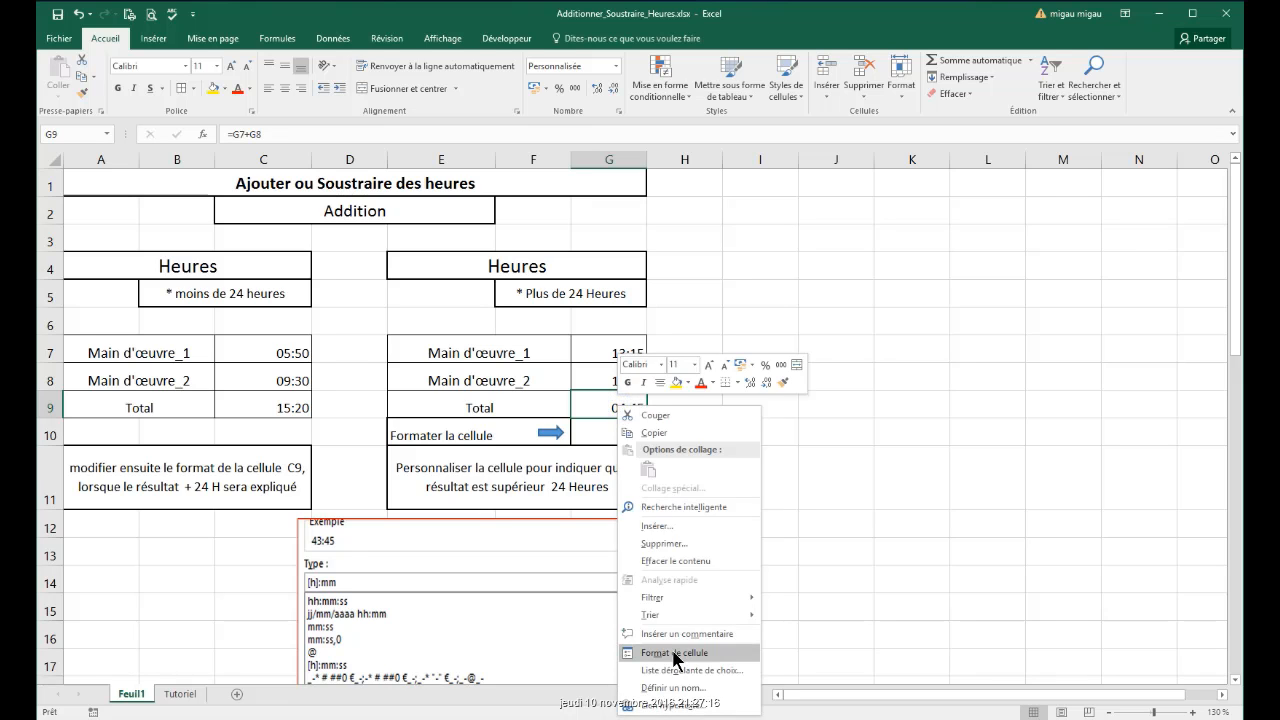
left_click(625, 652)
left_click_drag(636, 404, 632, 173)
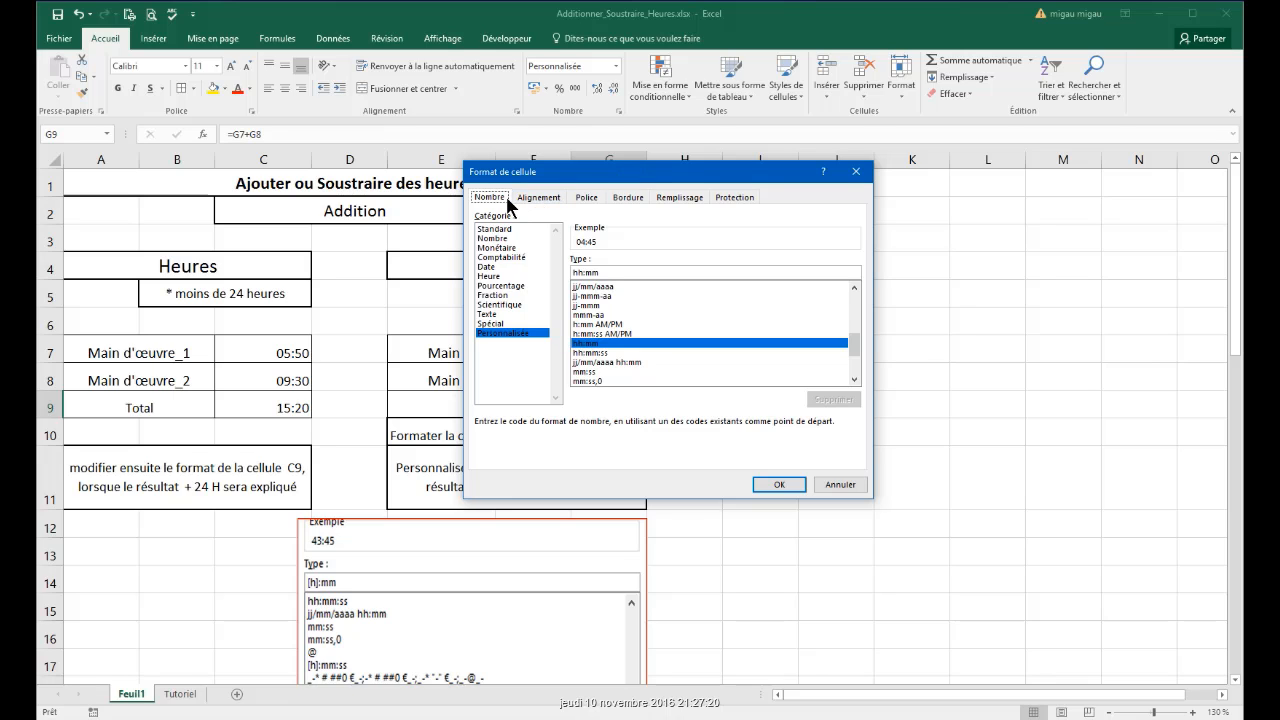
left_click(627, 198)
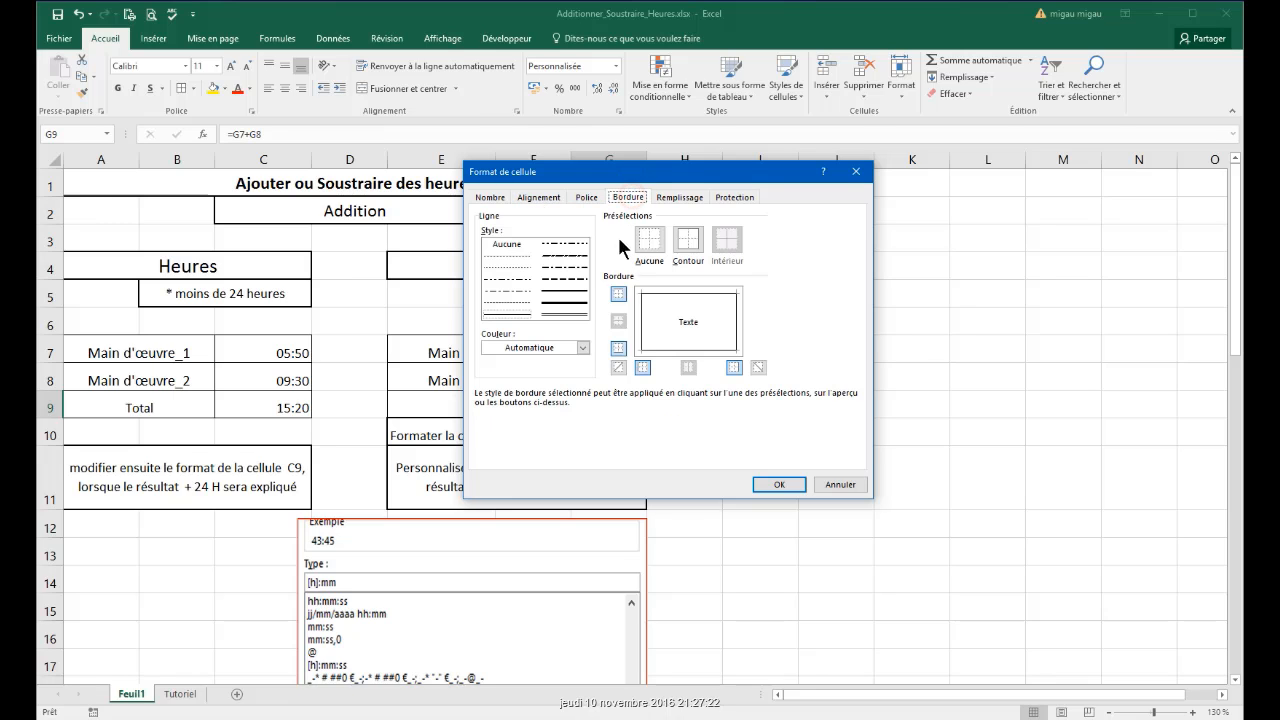
left_click(618, 367)
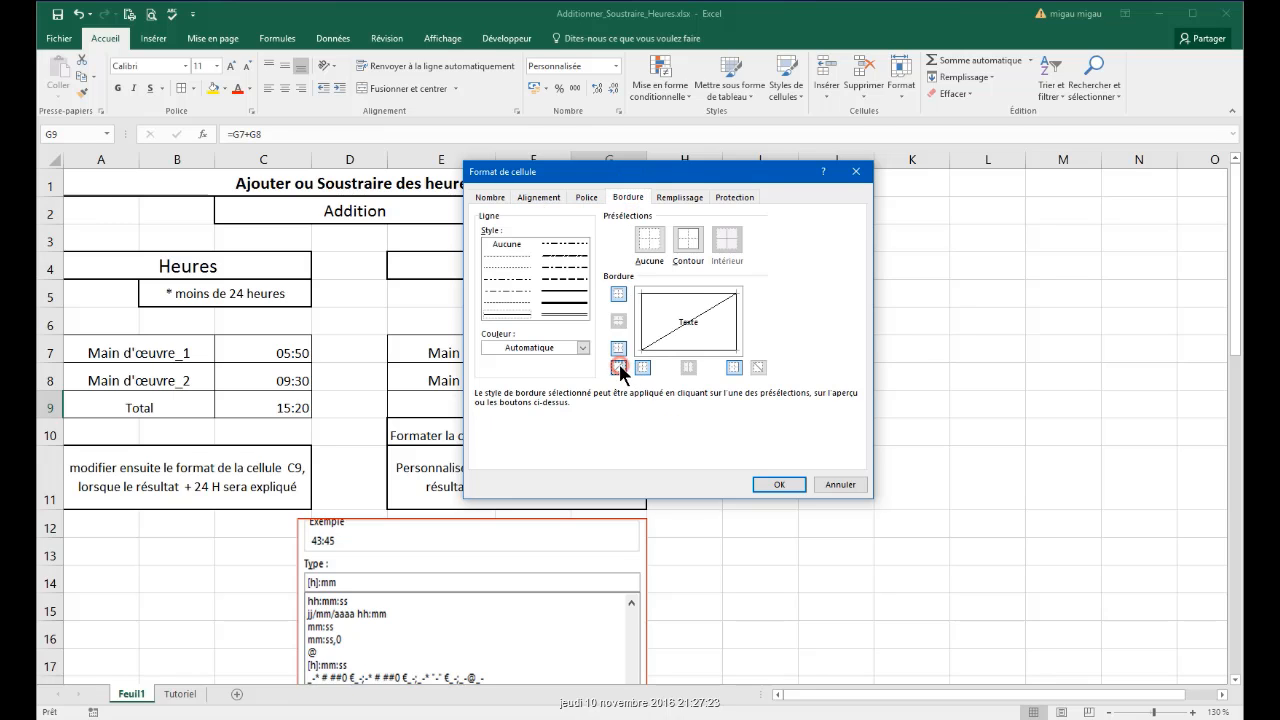
left_click(758, 368)
left_click(778, 484)
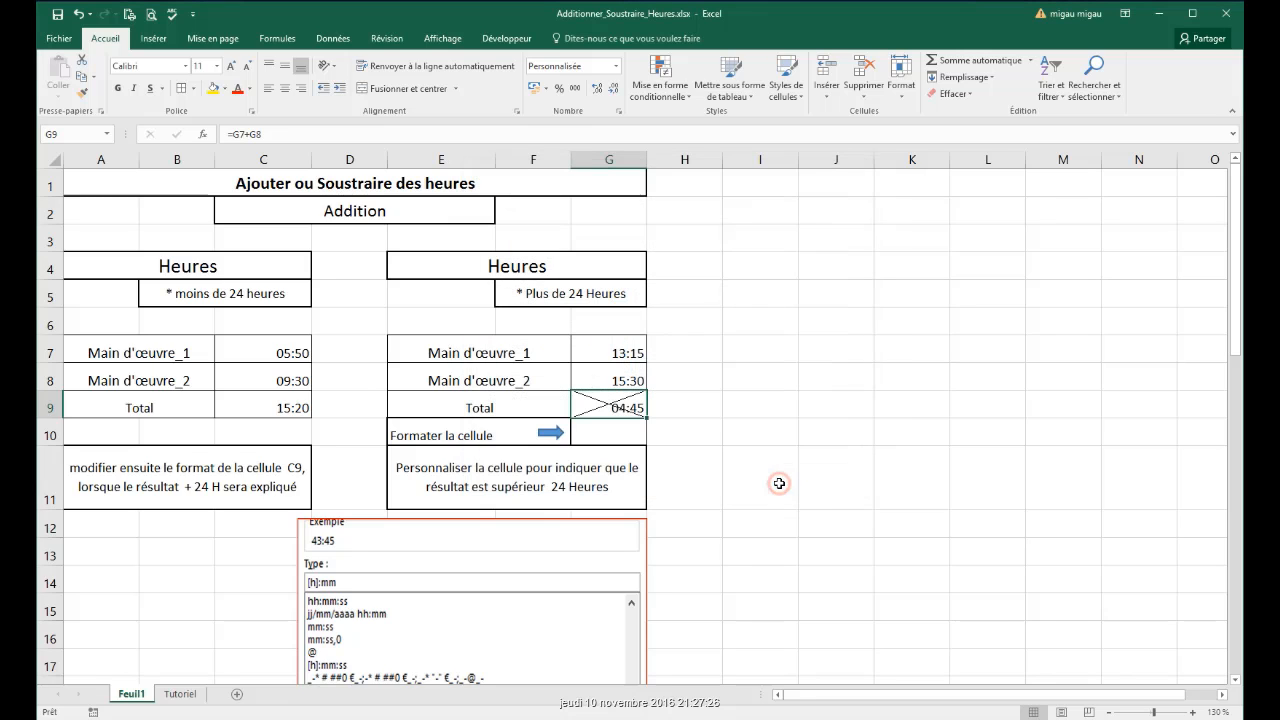
Step: Apply the custom number format [h]:mm to cell G10
left_click(605, 432)
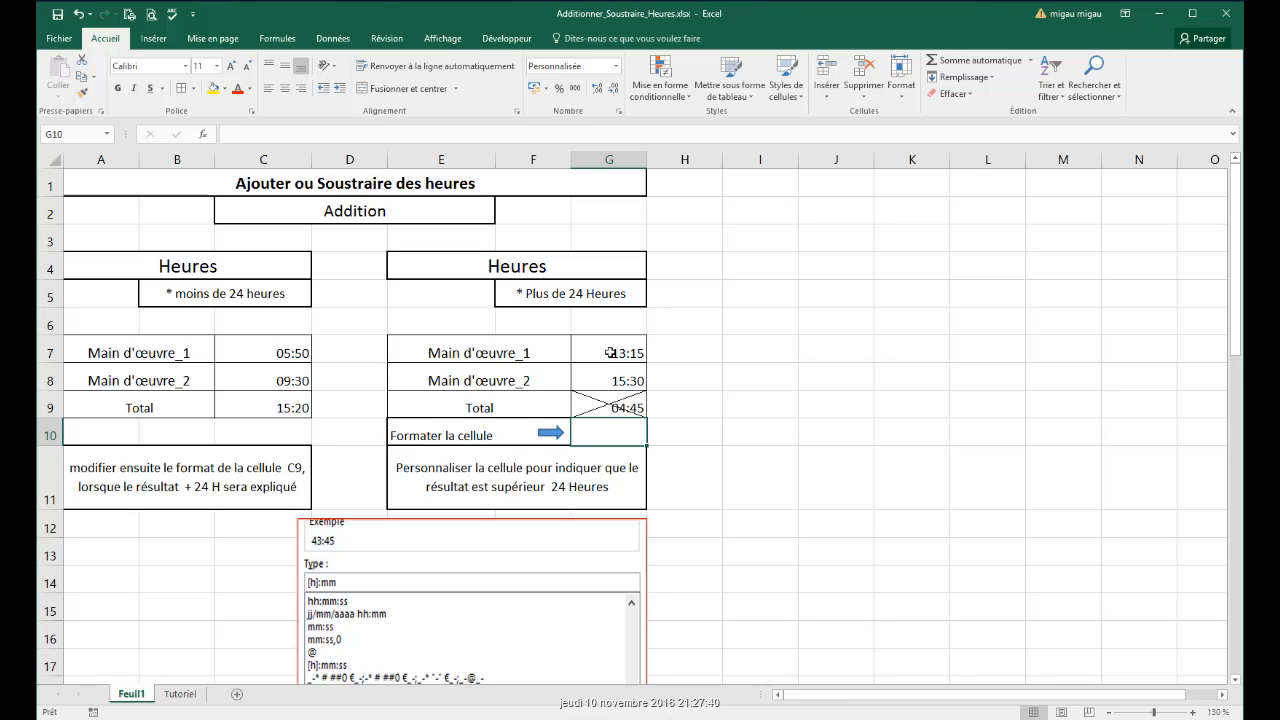
right_click(603, 429)
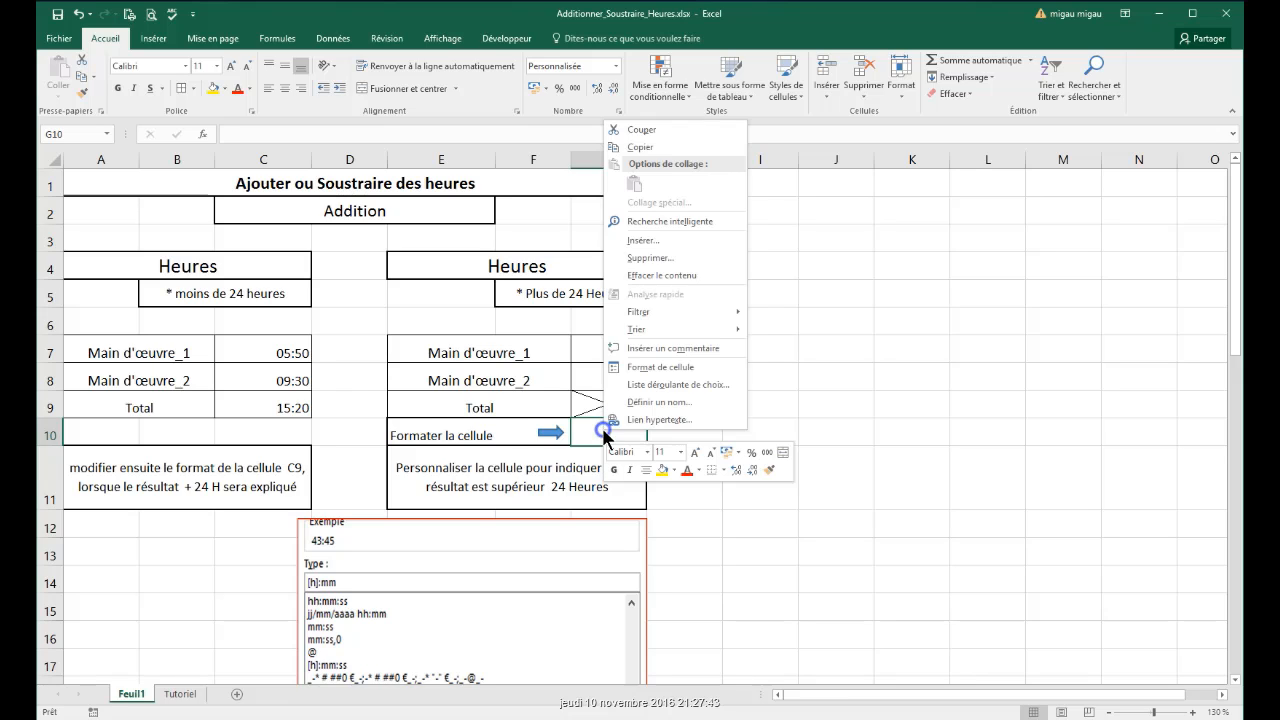
left_click(663, 373)
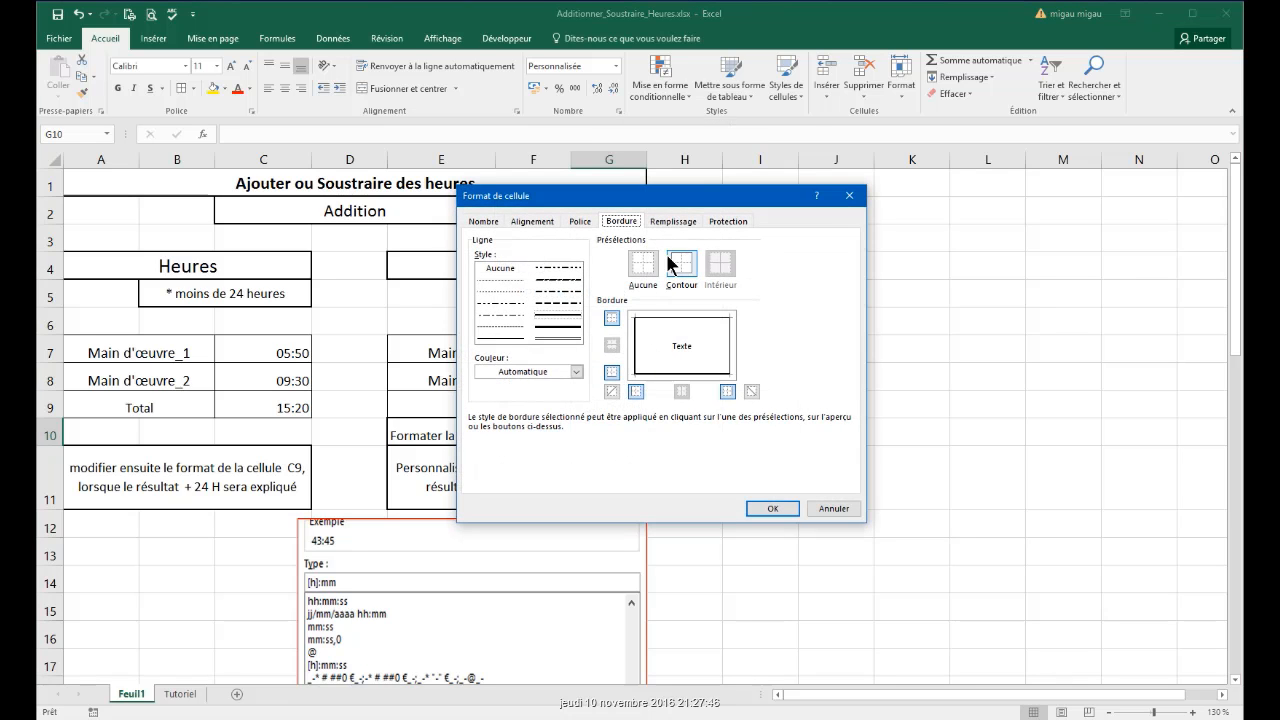
left_click_drag(705, 195, 788, 143)
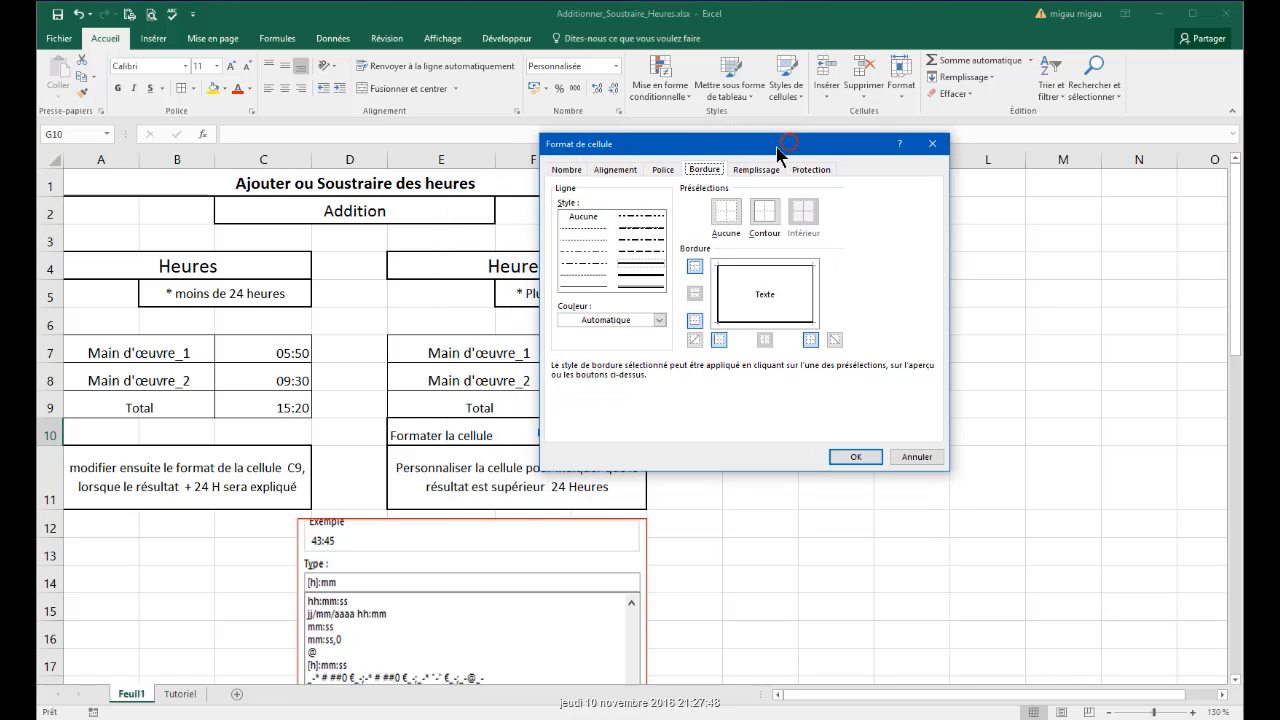
left_click(571, 173)
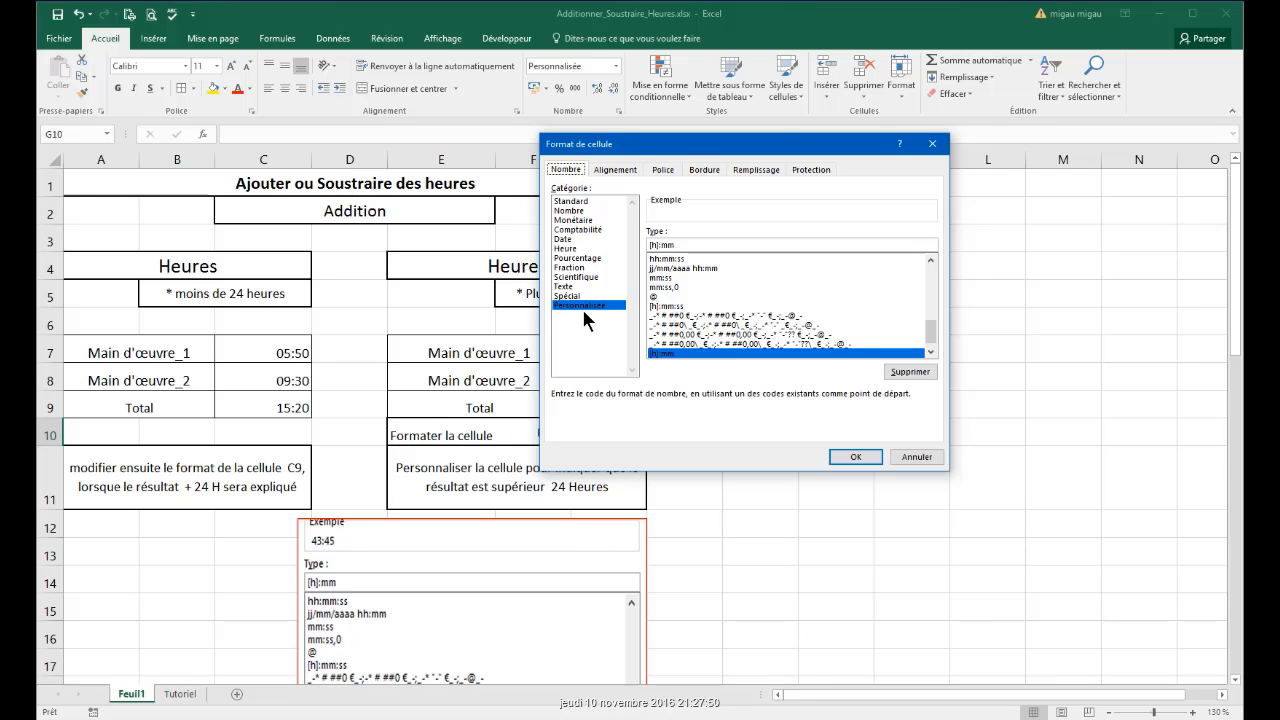
left_click(584, 305)
left_click_drag(773, 150, 936, 143)
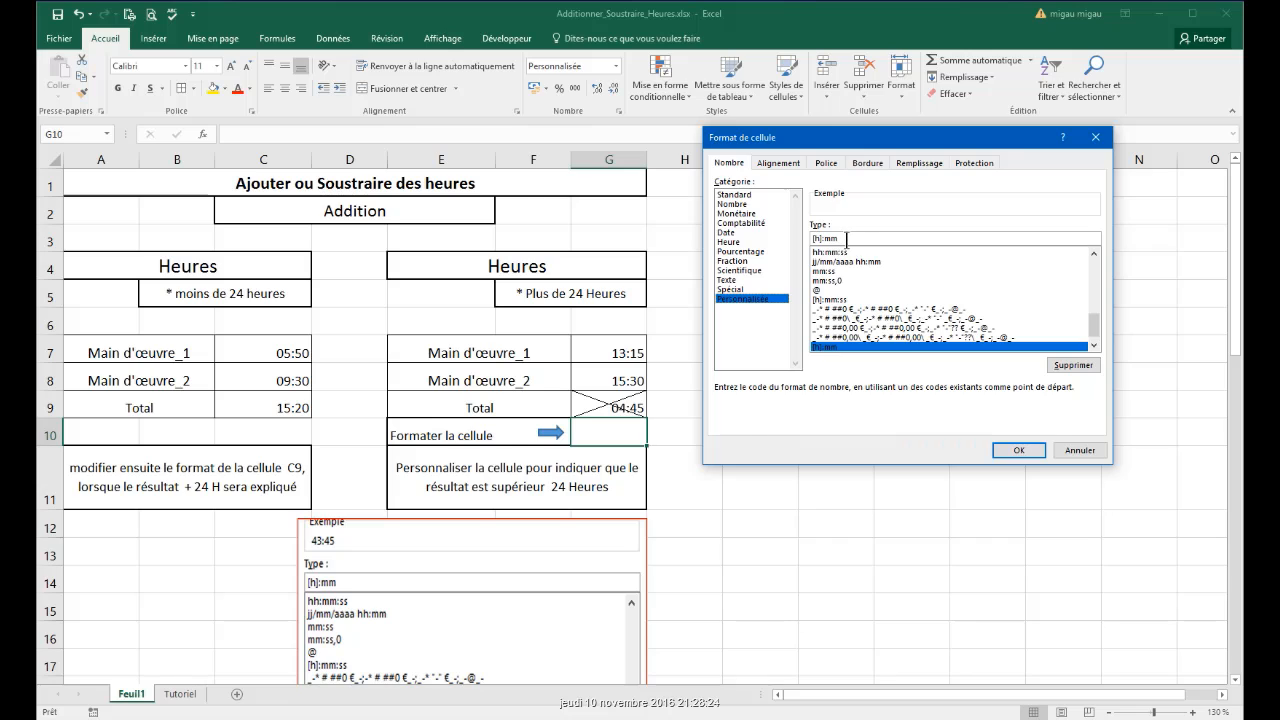
left_click_drag(844, 239, 806, 239)
type("[")
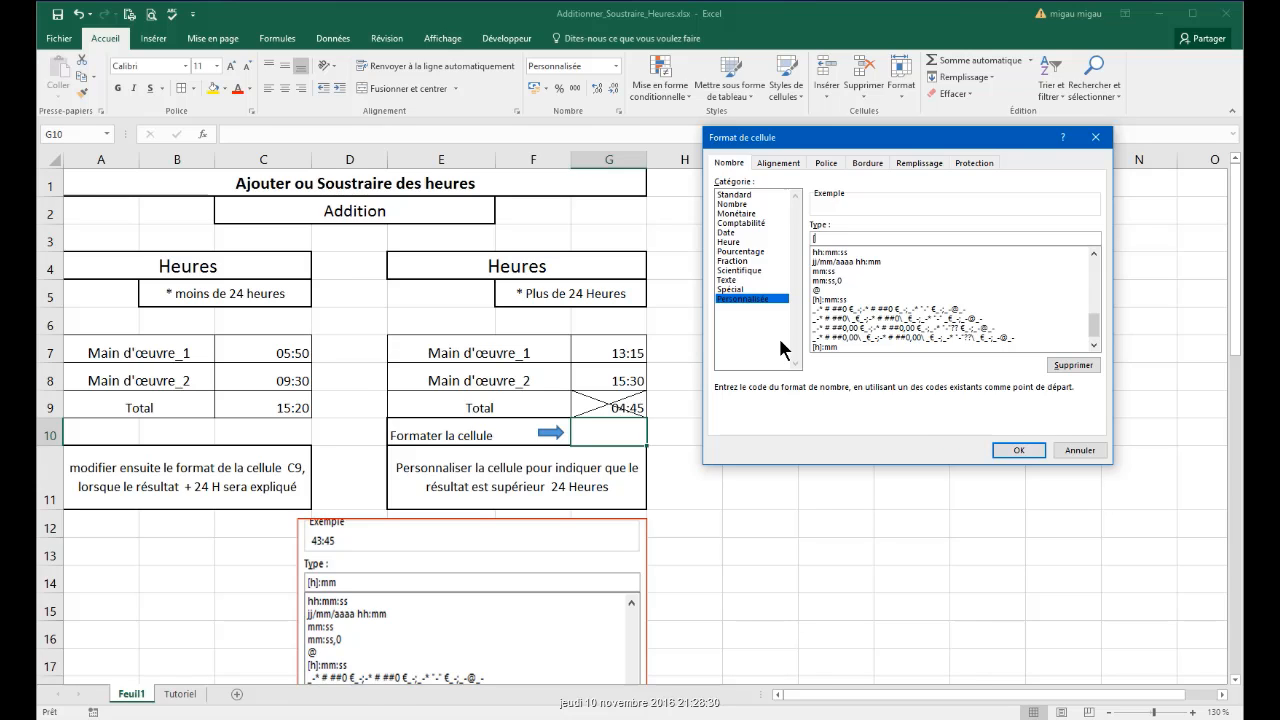
type("h]:mm")
left_click(1020, 451)
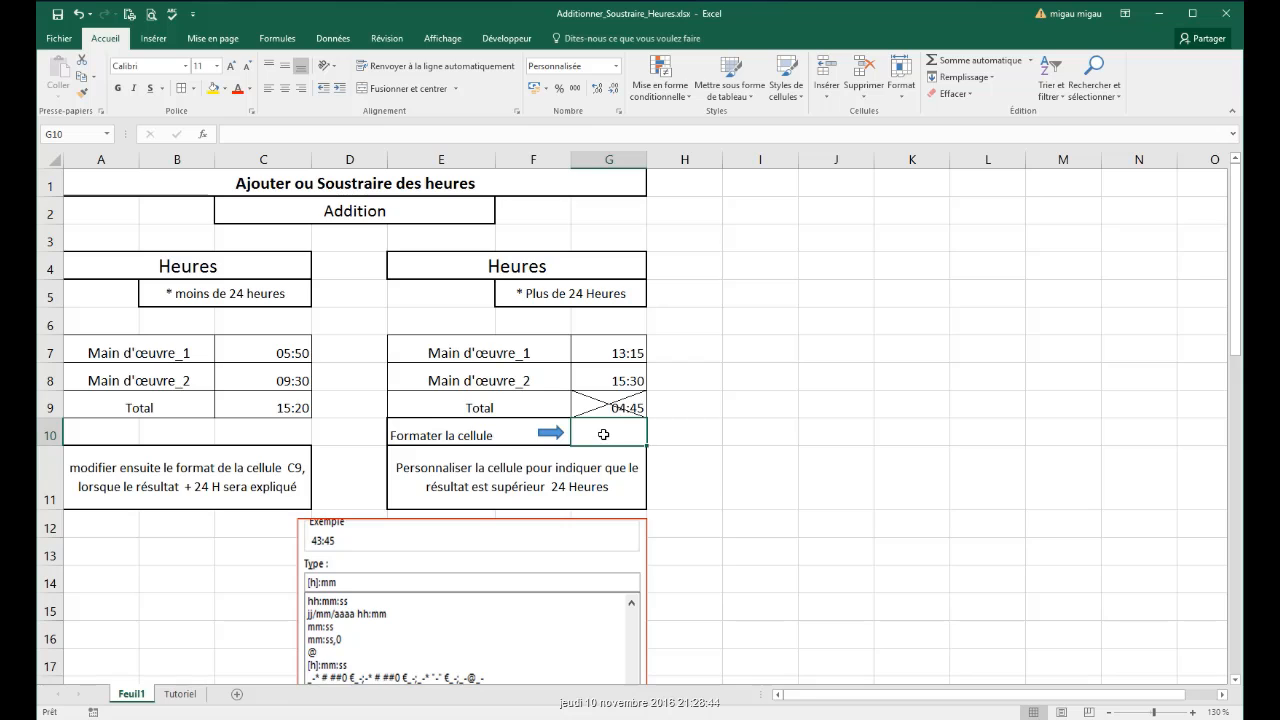
Step: Enter the formula =G7+G8 in cell G10 to total the over-24-hours times
type("=")
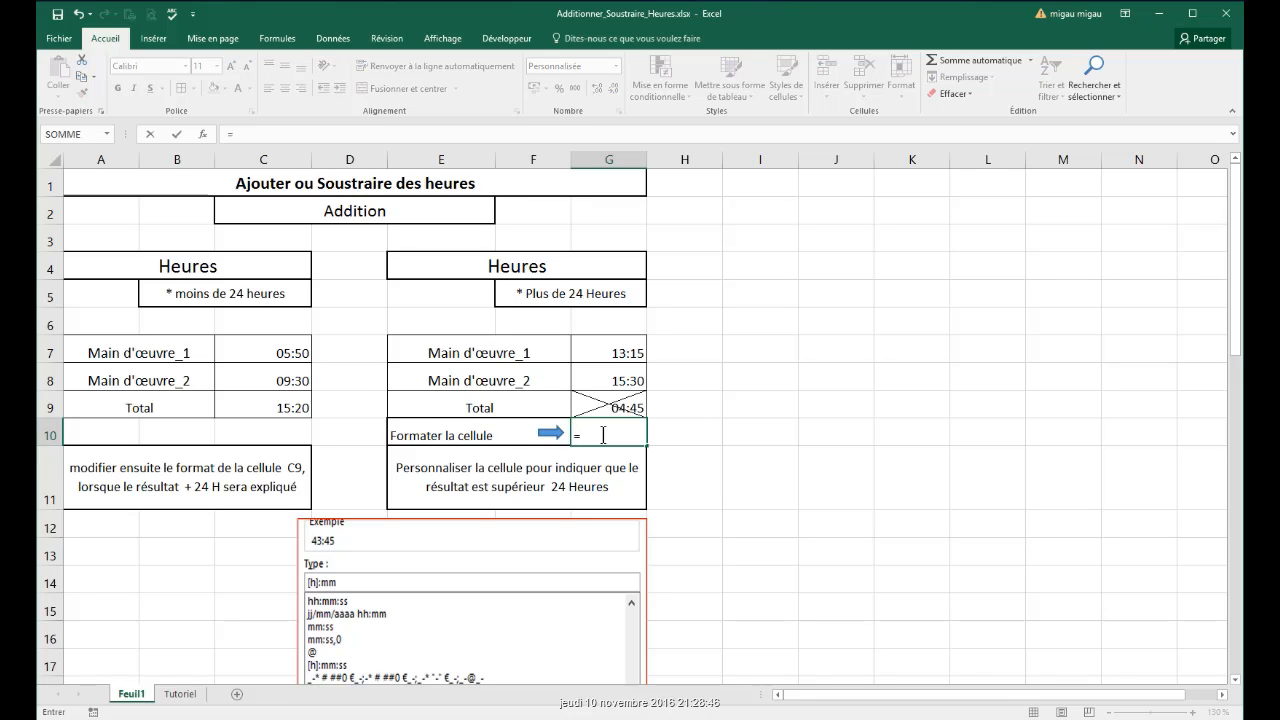
left_click(605, 350)
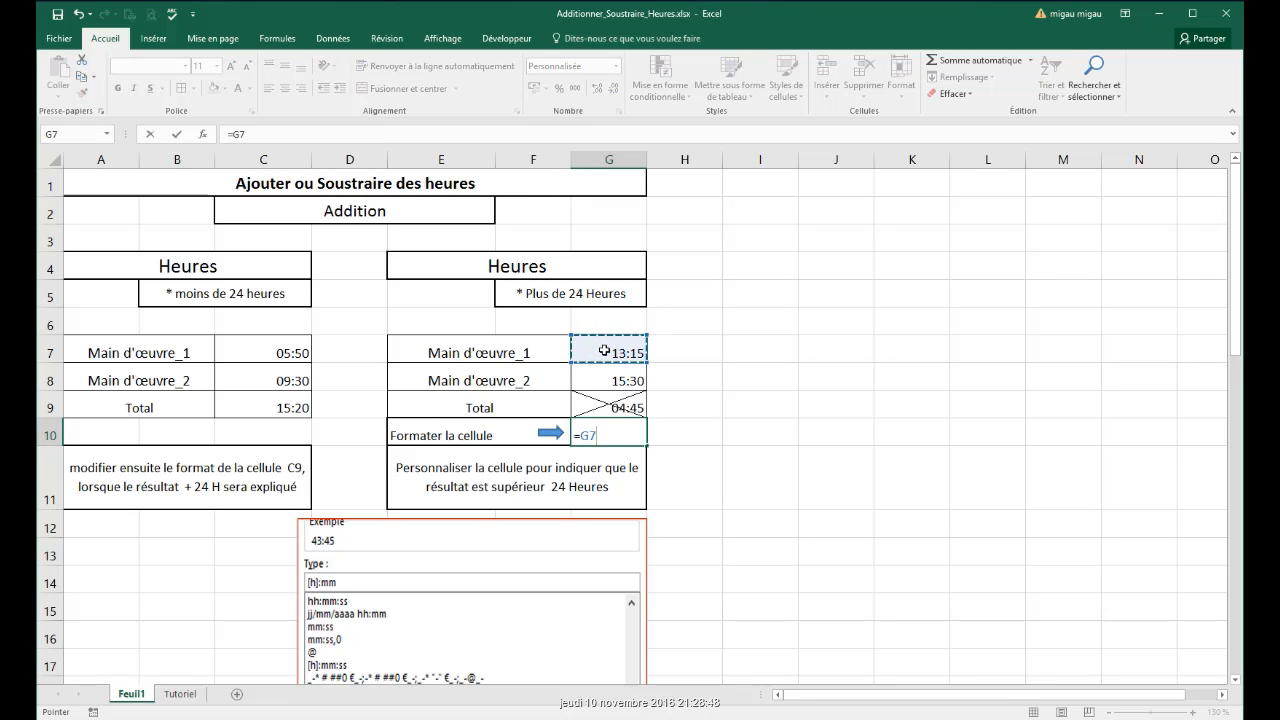
type("+")
left_click(617, 381)
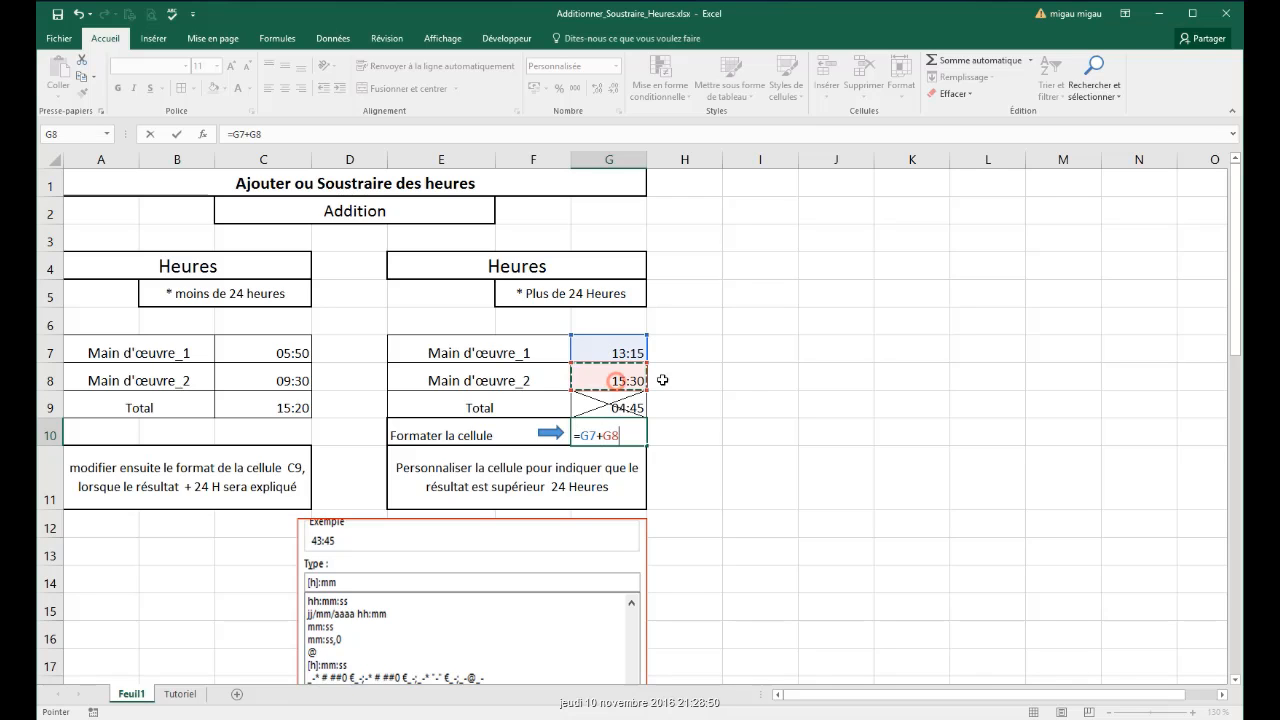
key("Return")
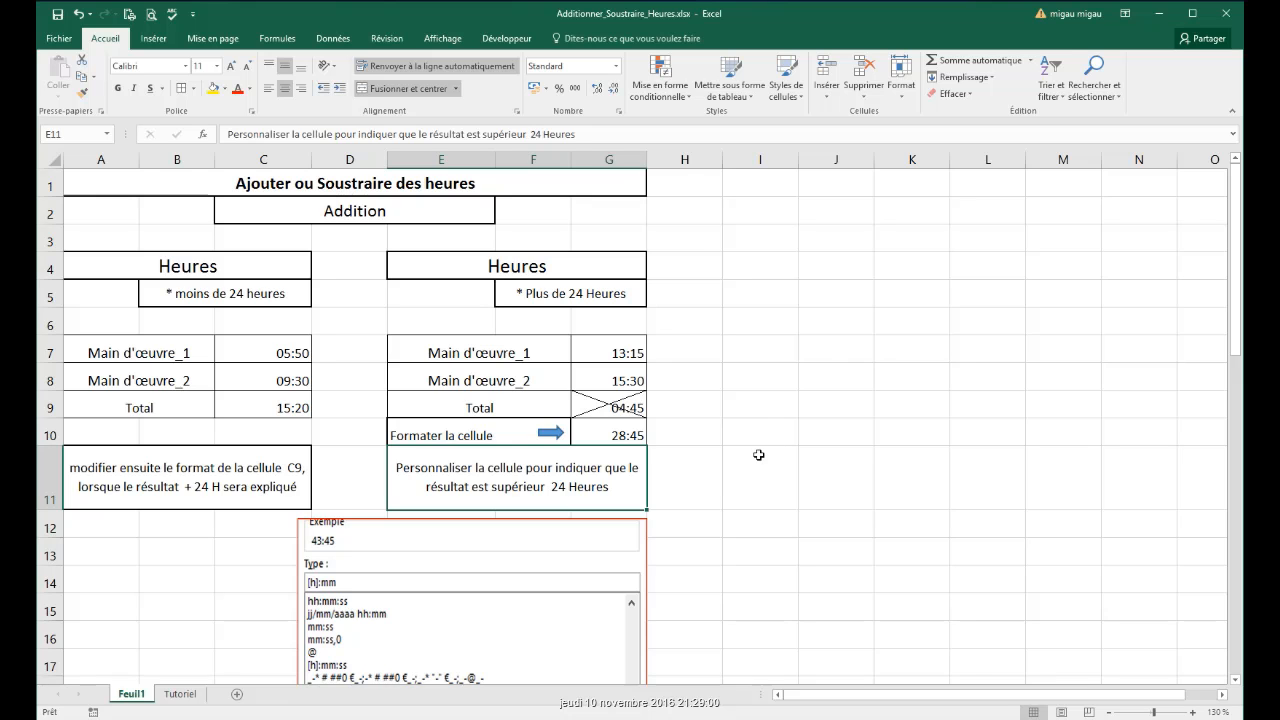
scroll(759, 455, "down", 2)
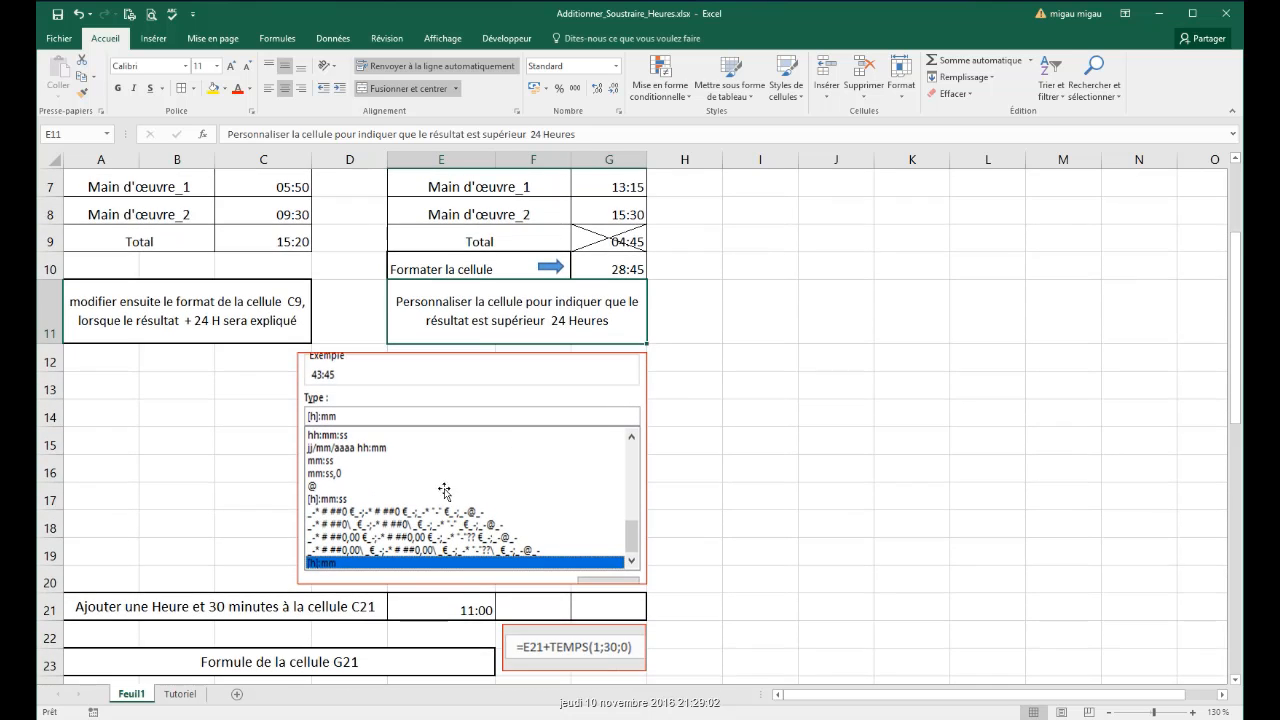
scroll(508, 464, "up", 2)
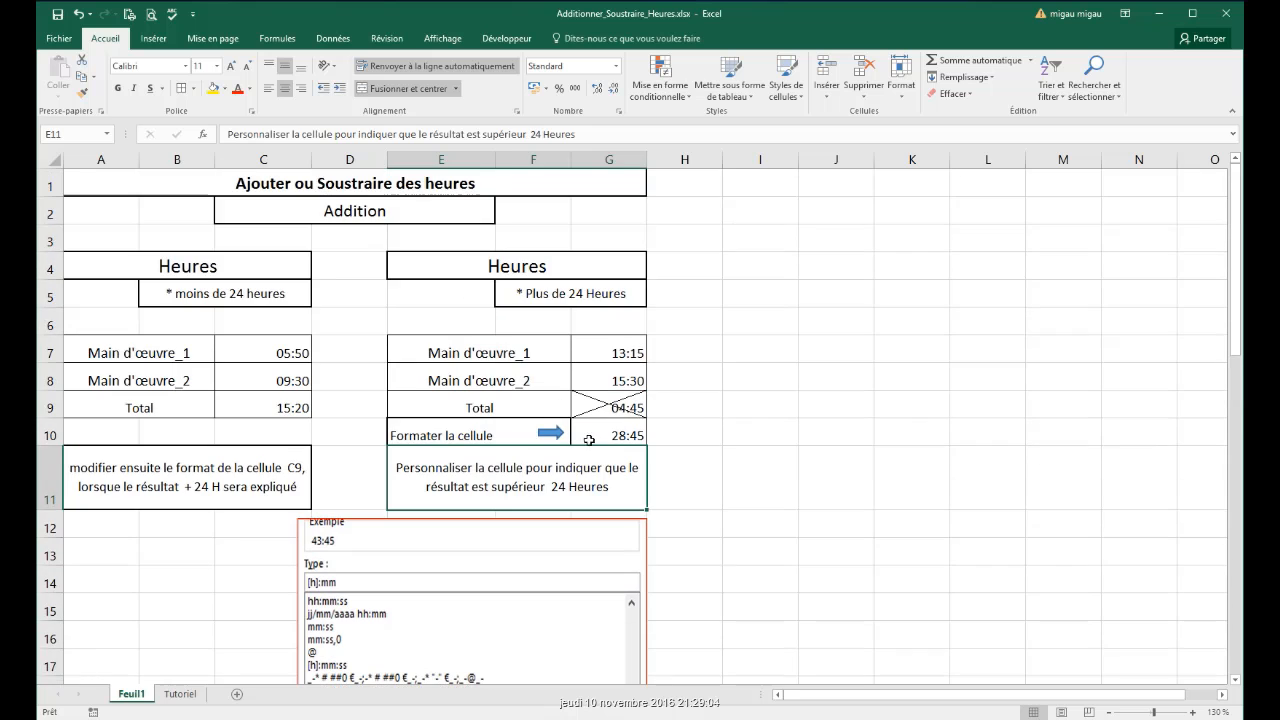
scroll(500, 455, "down", 1)
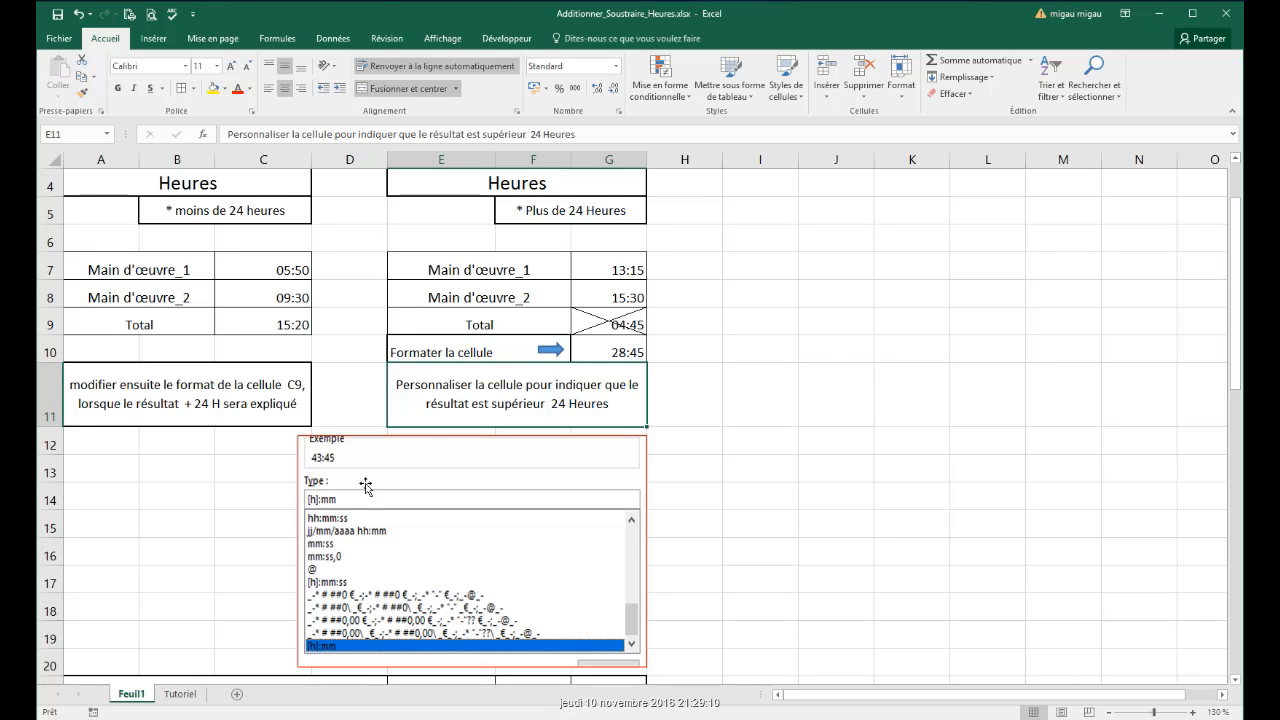
scroll(383, 337, "up", 1)
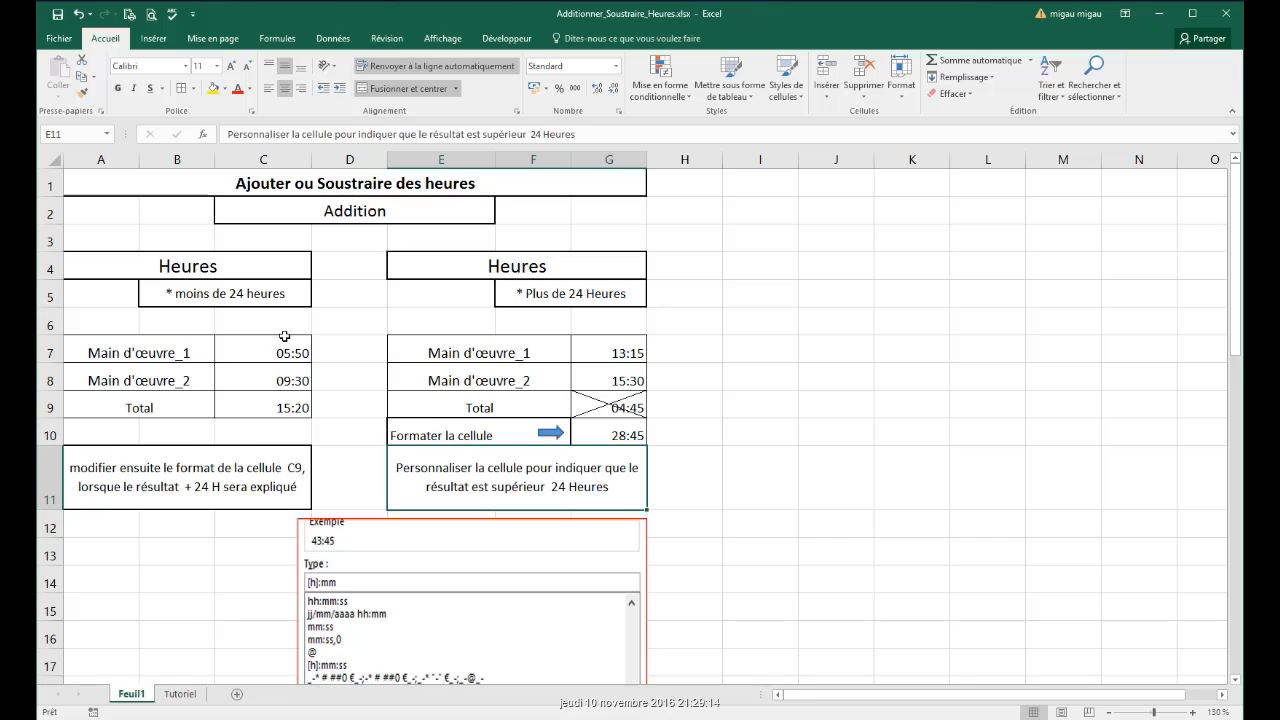
Step: Apply the existing custom number format [h]:mm to the under-24-hours total in cell C9
left_click(267, 404)
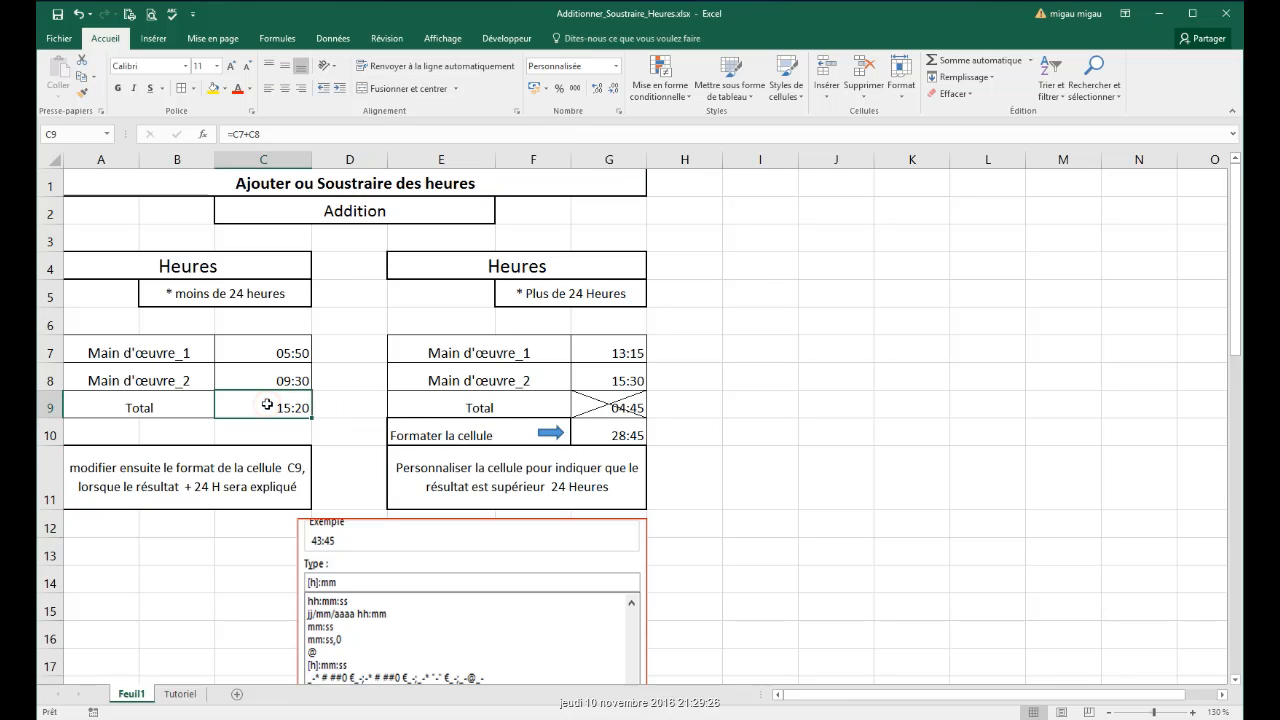
right_click(267, 404)
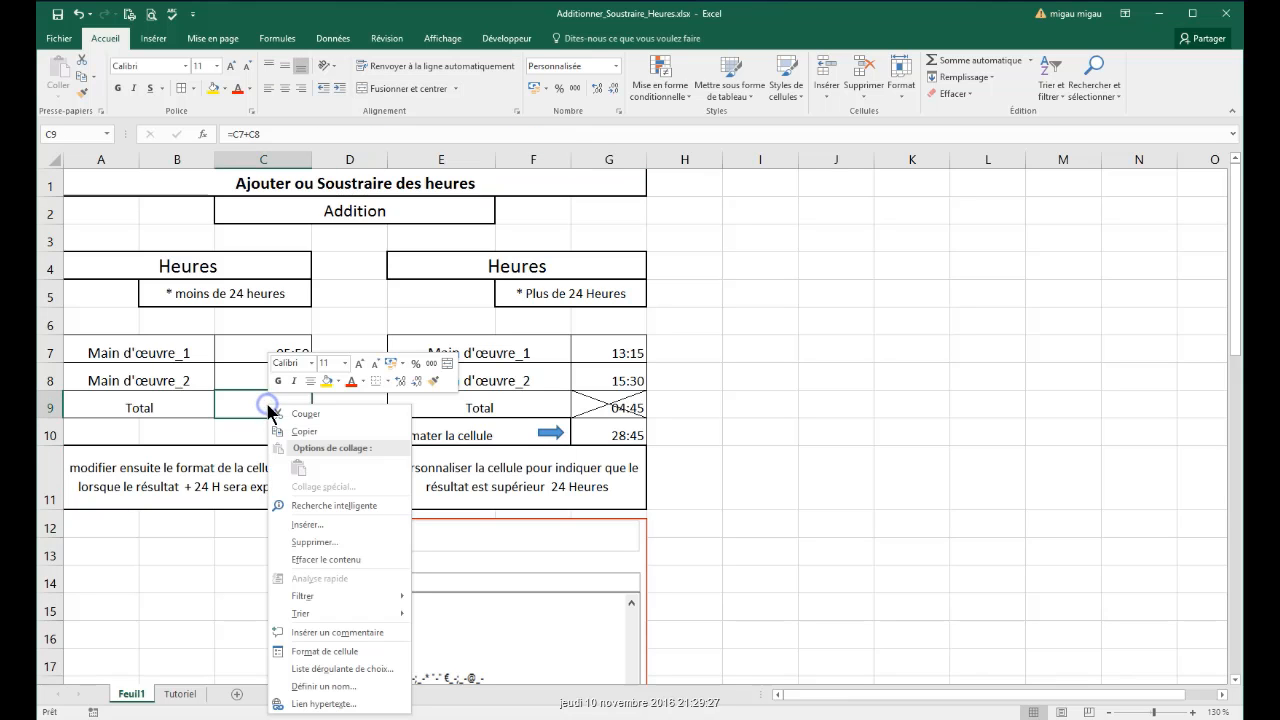
left_click(328, 651)
left_click_drag(395, 410, 623, 217)
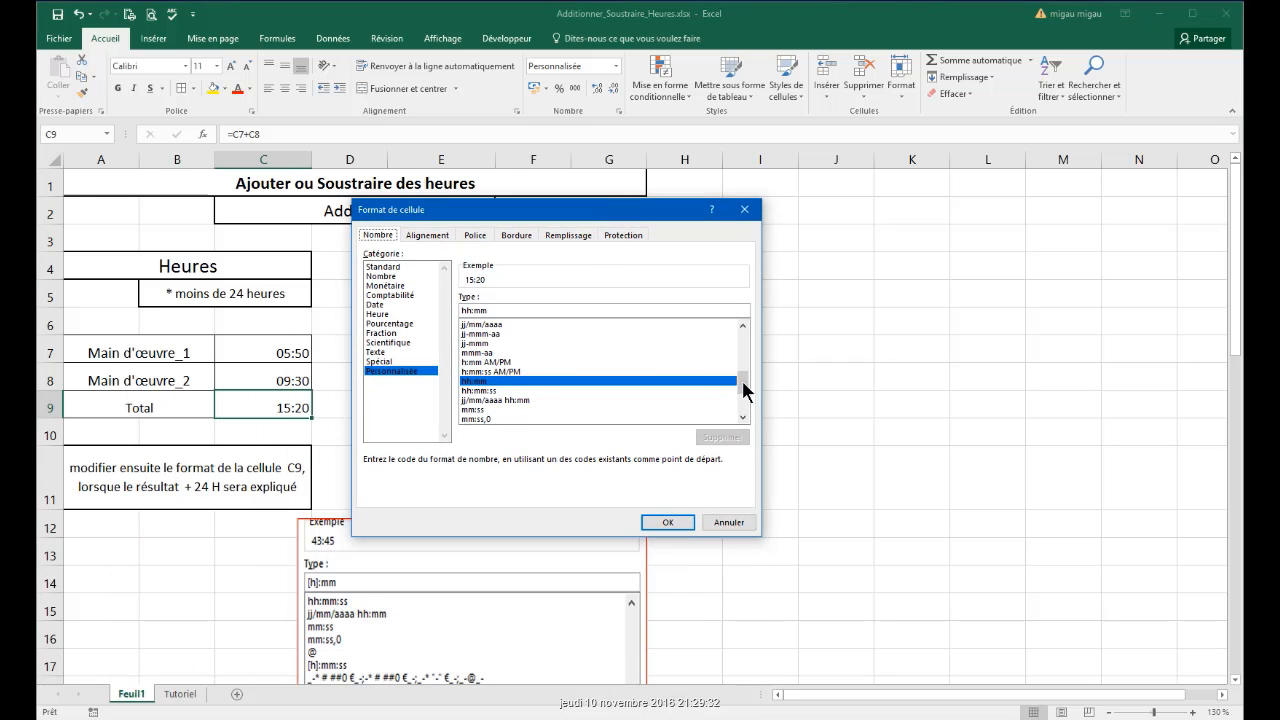
left_click_drag(743, 387, 742, 403)
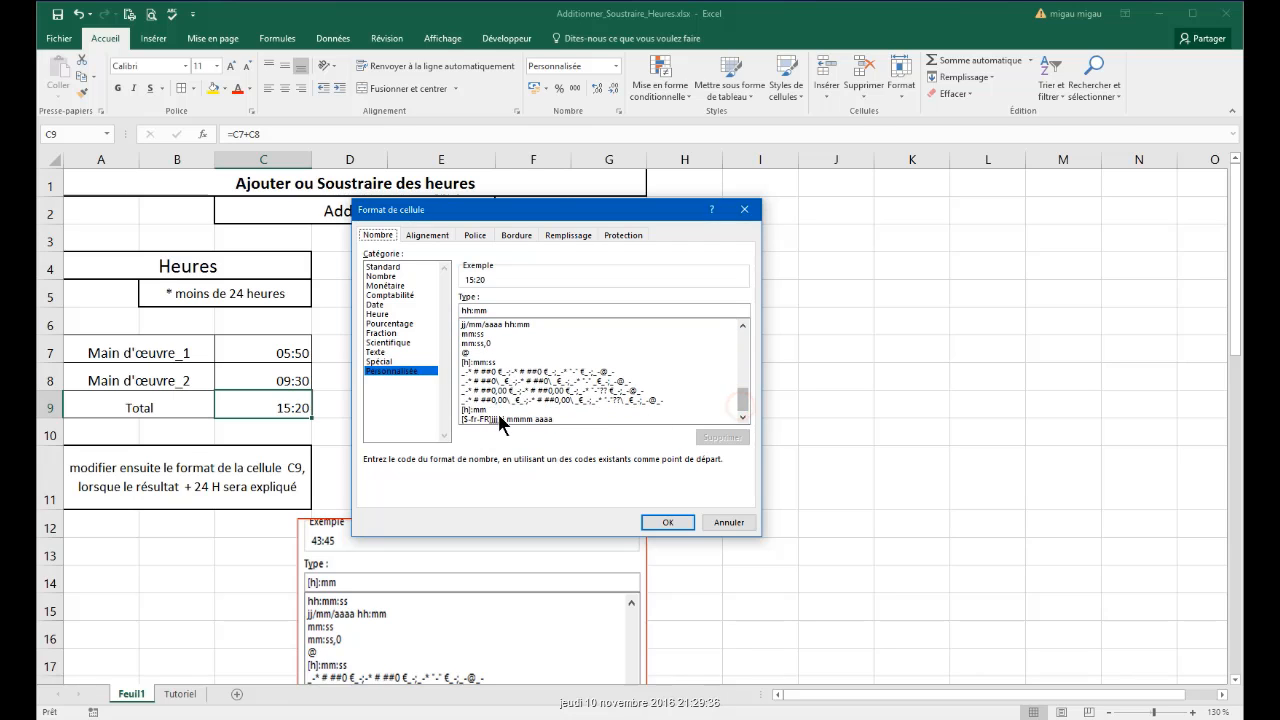
left_click(478, 410)
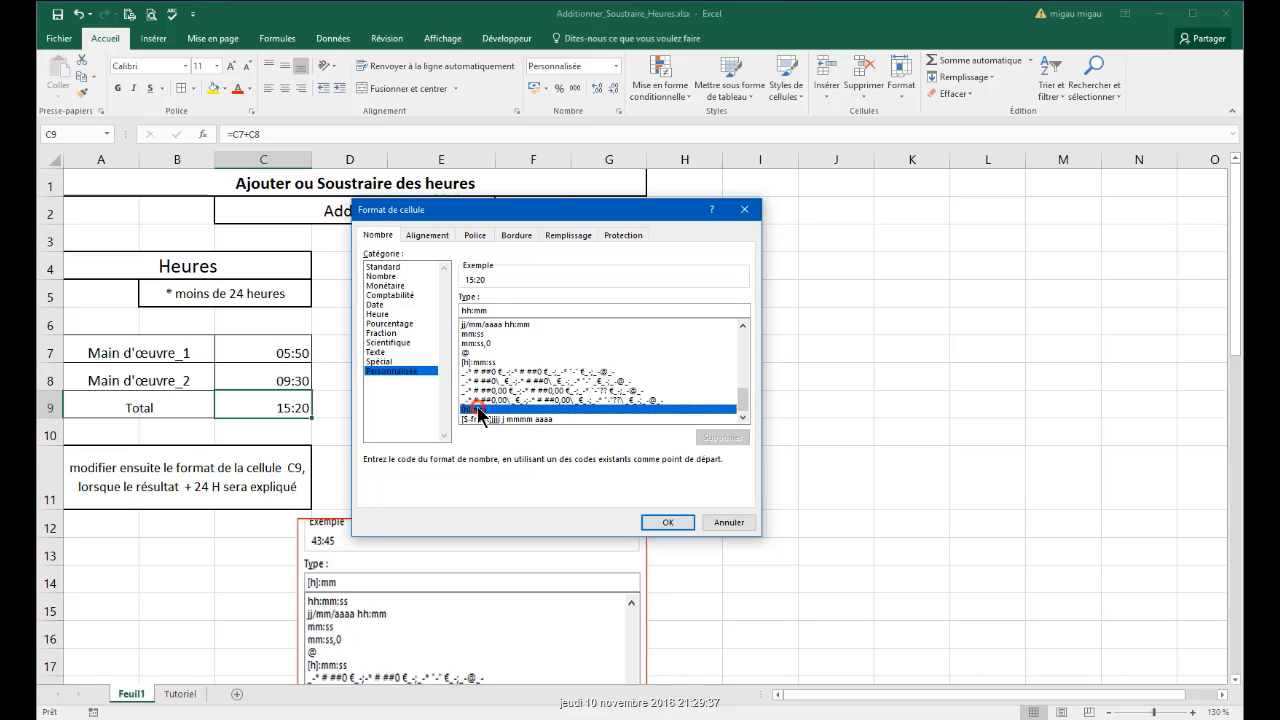
left_click(670, 523)
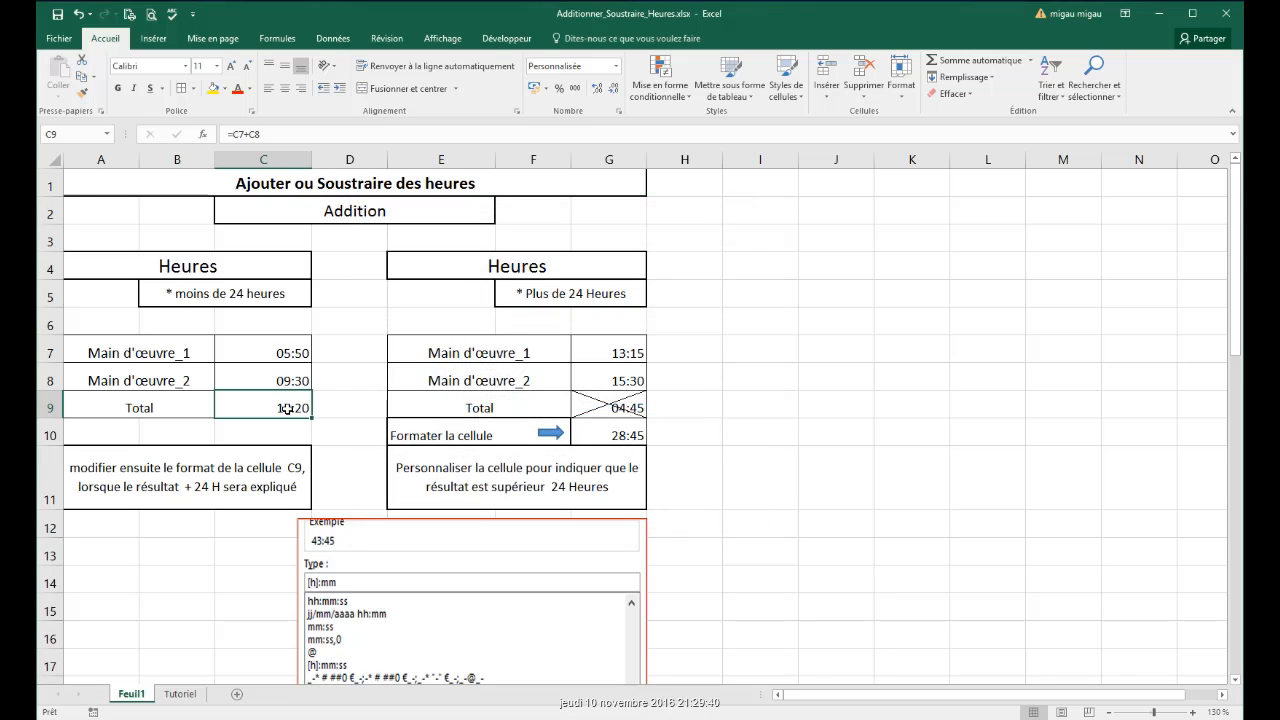
Step: Set both labour times in cells C7 and C8 to 15:50
left_click(275, 347)
type("15")
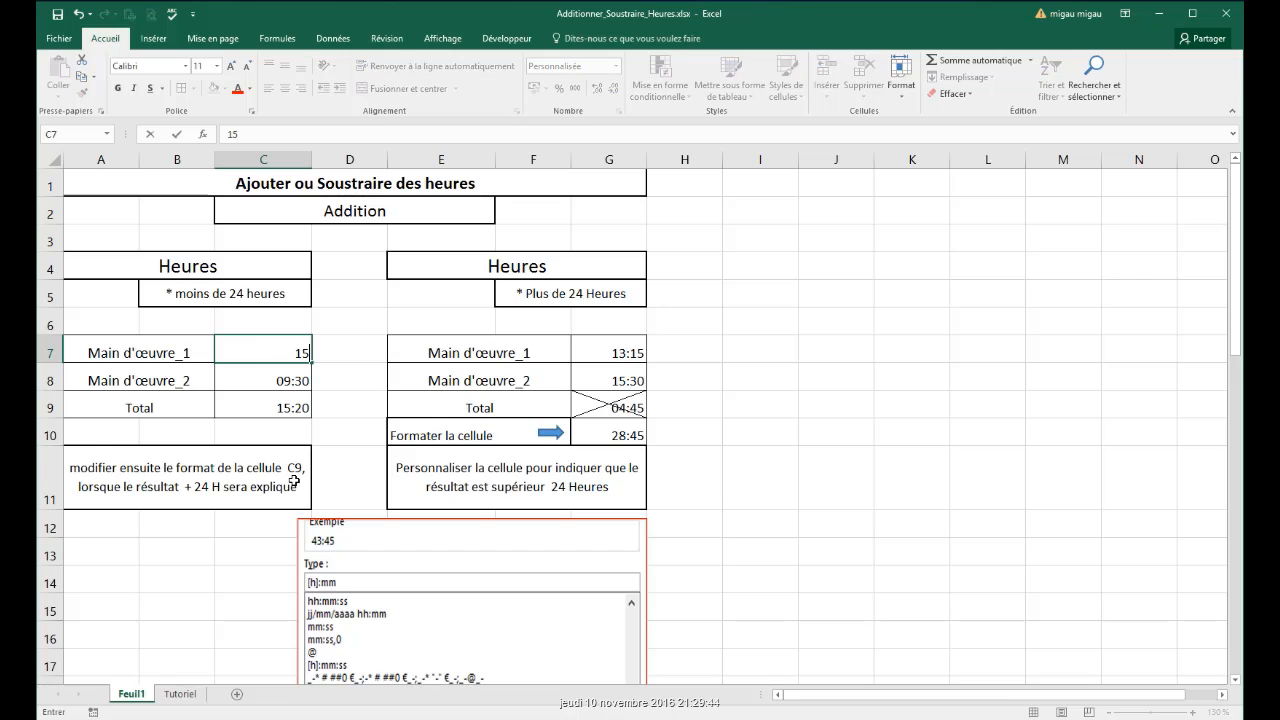
type(":50")
key("Return")
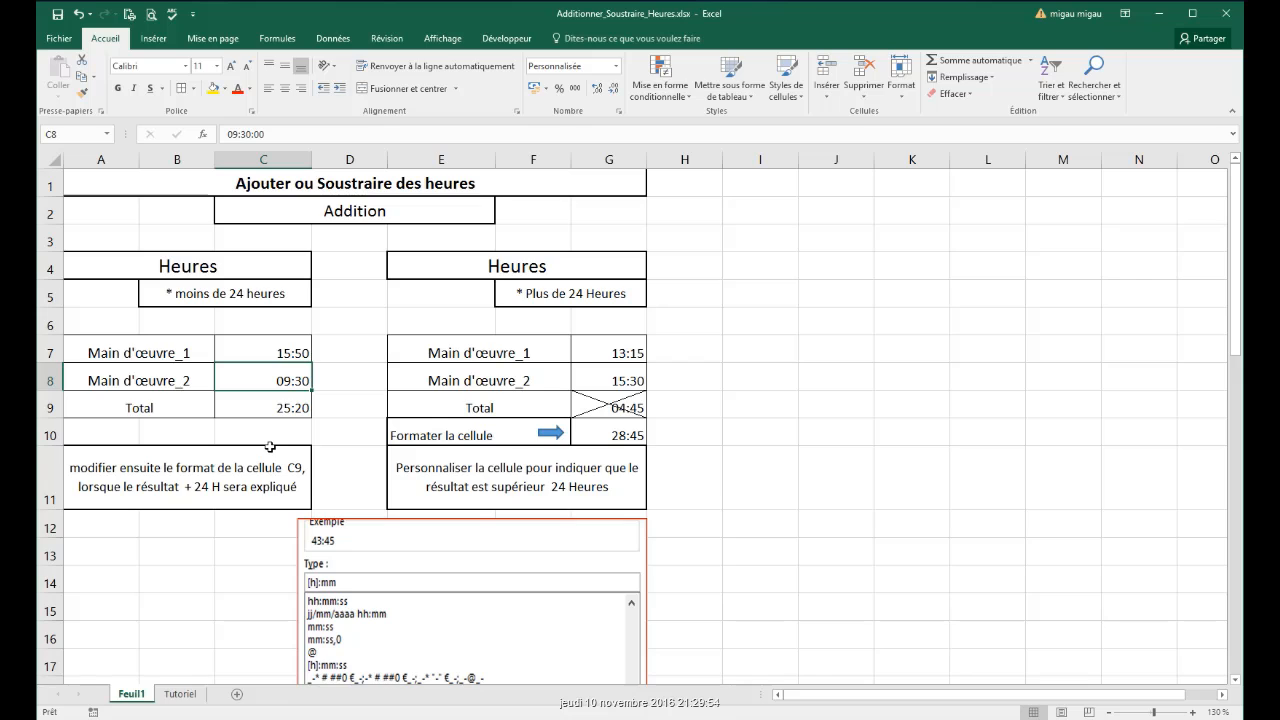
type("15")
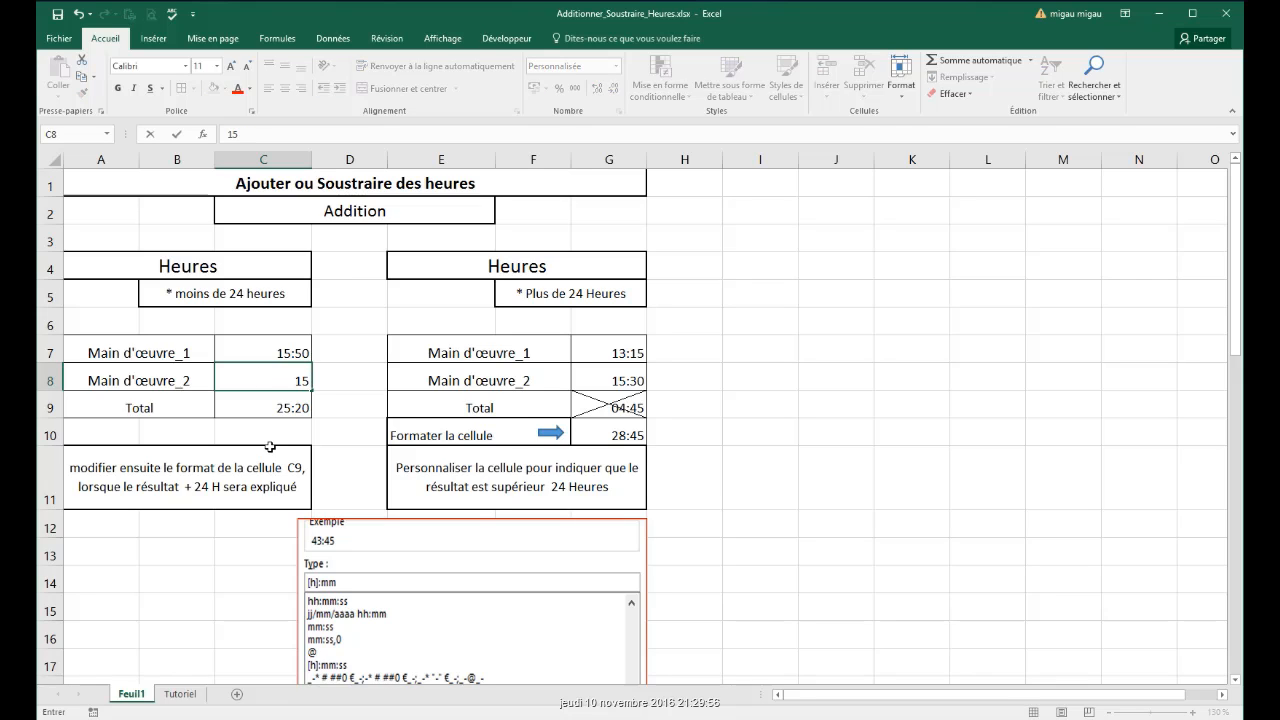
type(":50")
key("Return")
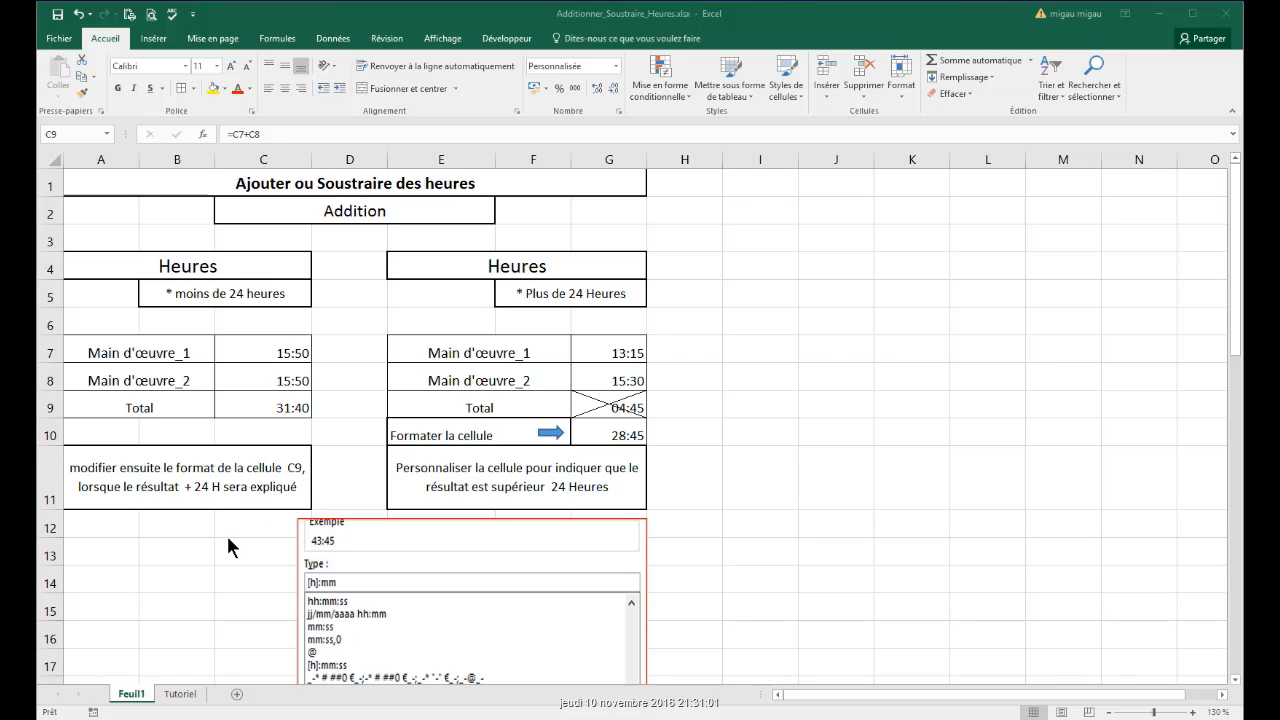
Step: Enter the formula =E21+TEMPS(1;30;0) in cell G21 to add one hour and 30 minutes to the time in E21
scroll(226, 533, "down", 4)
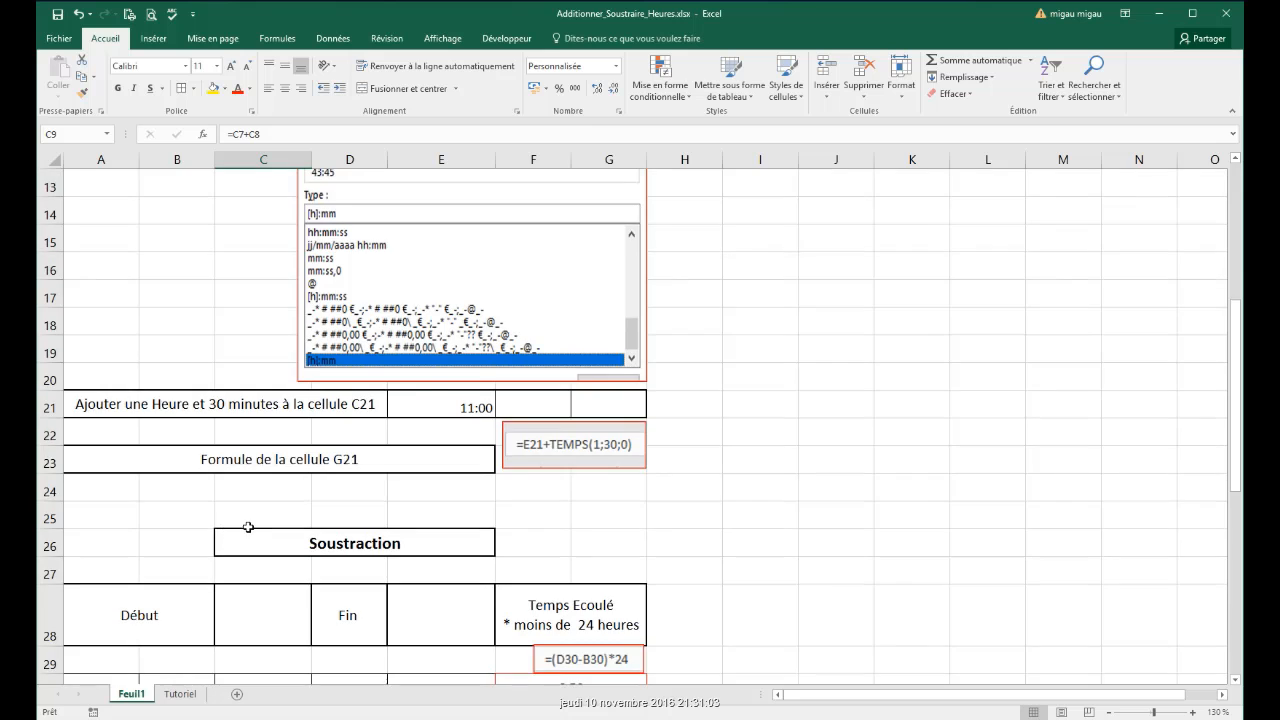
scroll(236, 532, "up", 1)
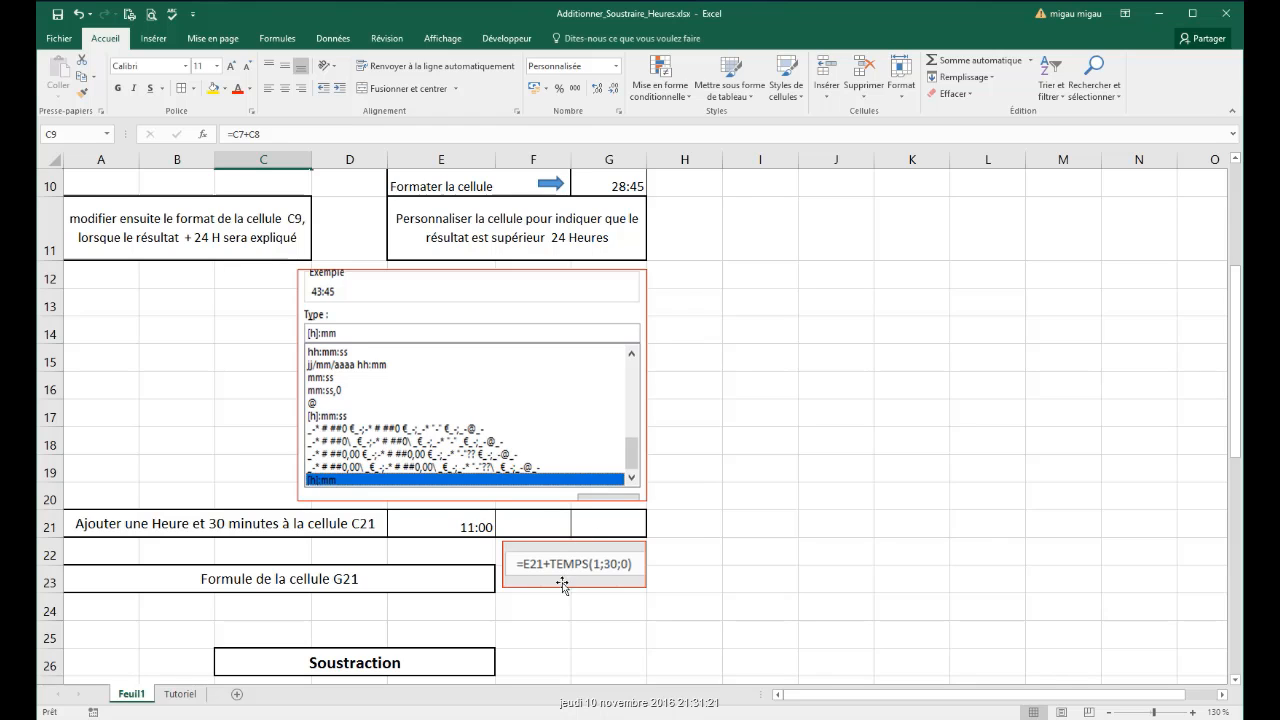
left_click(598, 525)
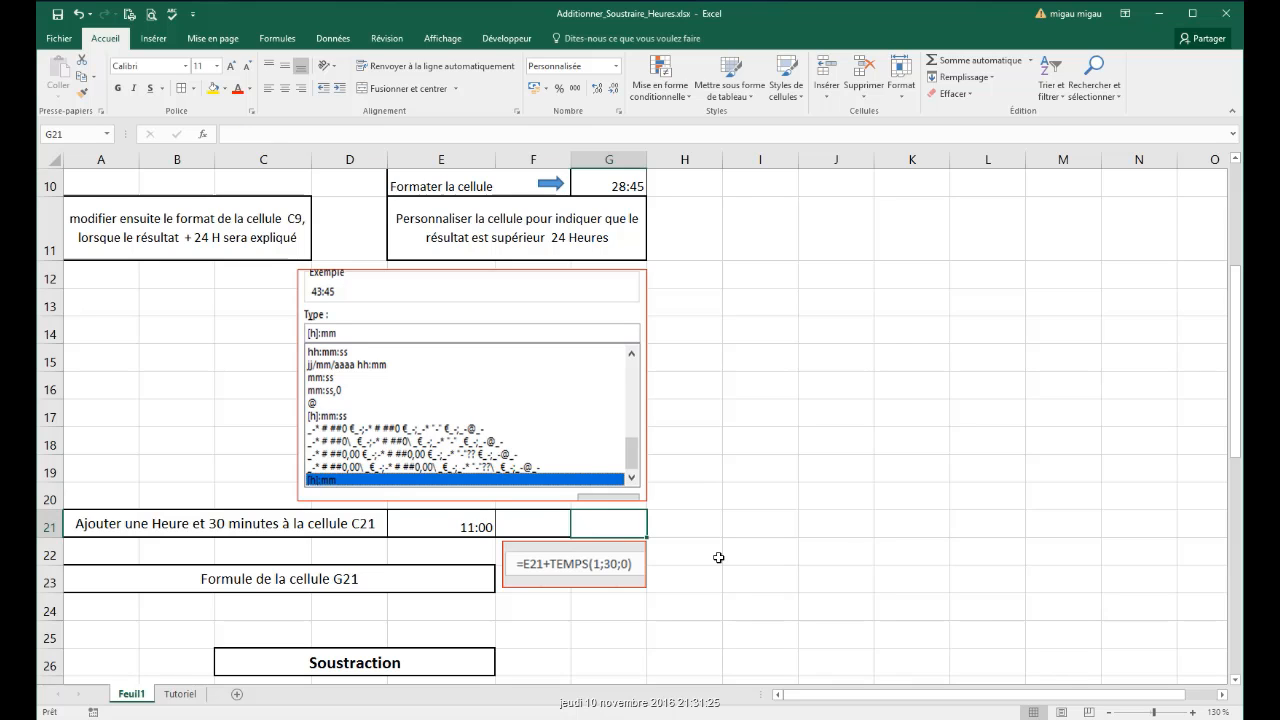
type("=")
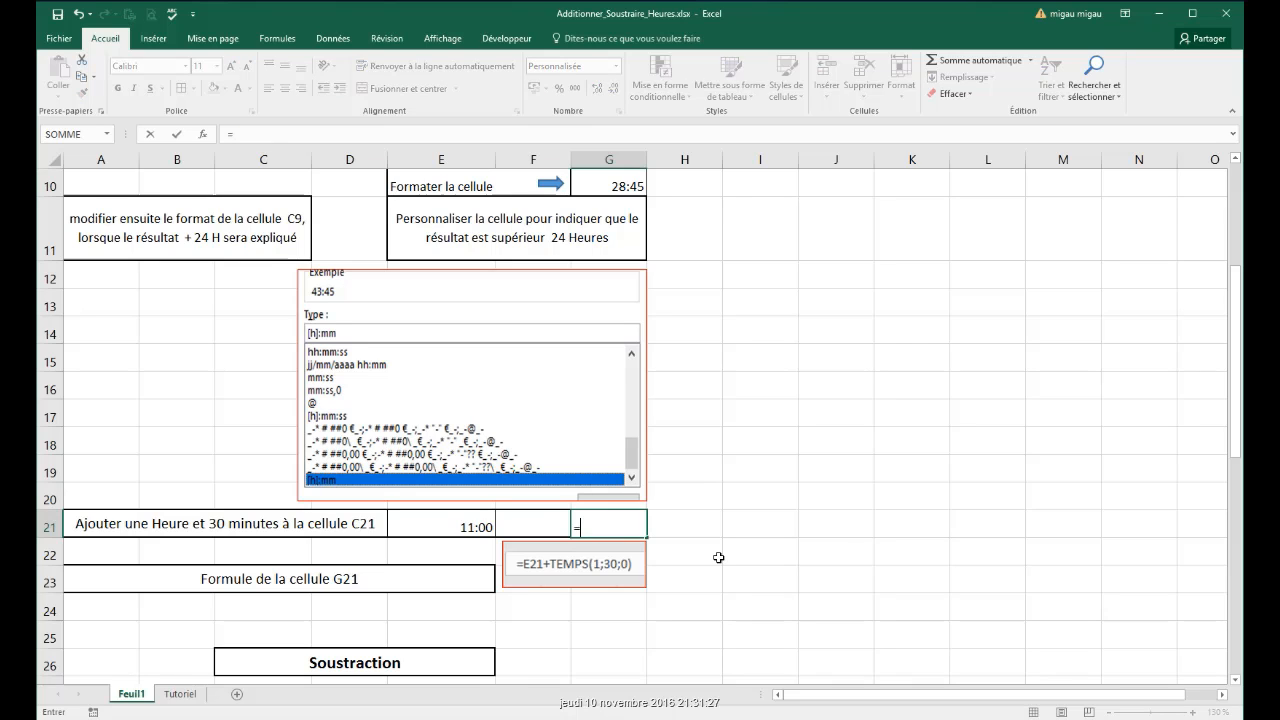
left_click(466, 525)
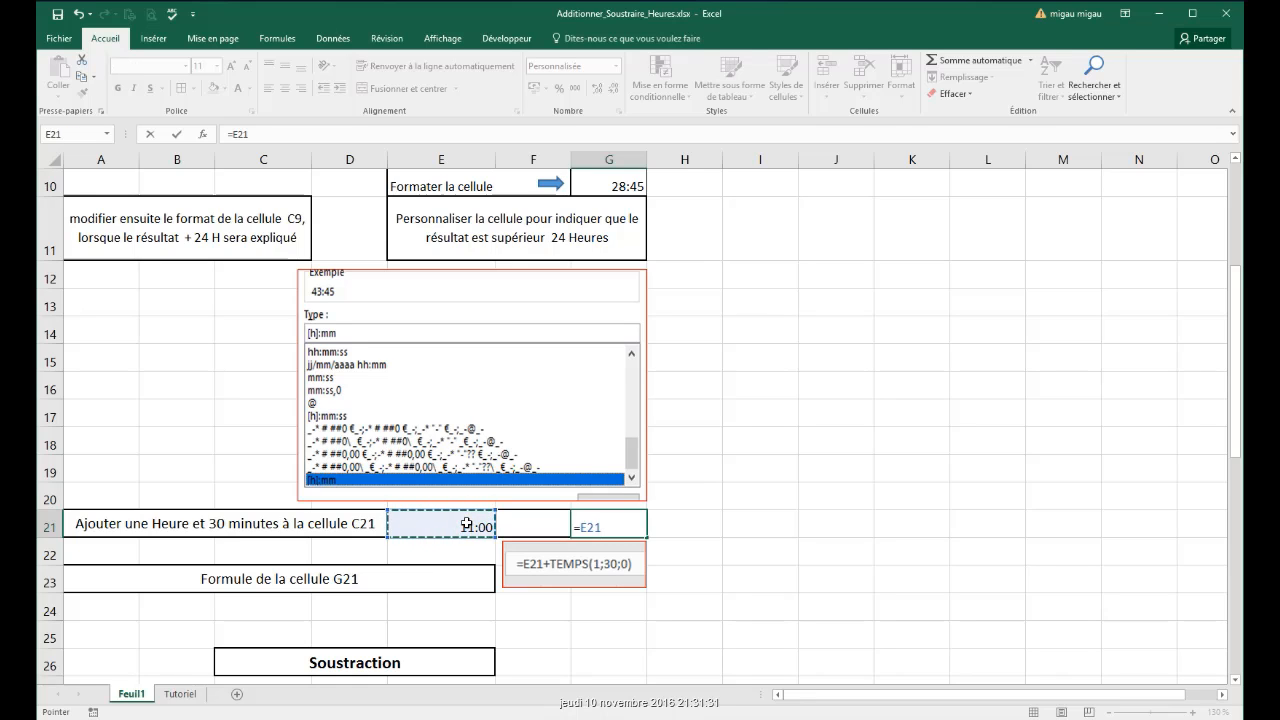
type("+Te")
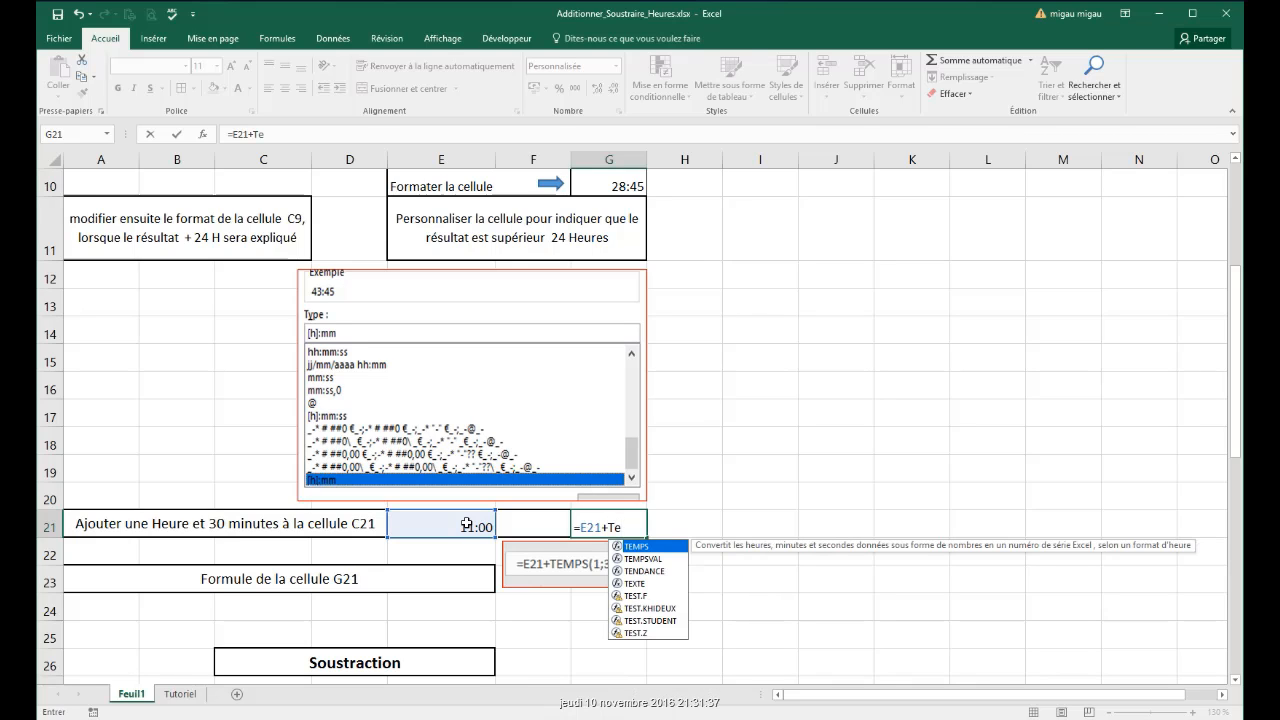
double_click(632, 550)
double_click(633, 549)
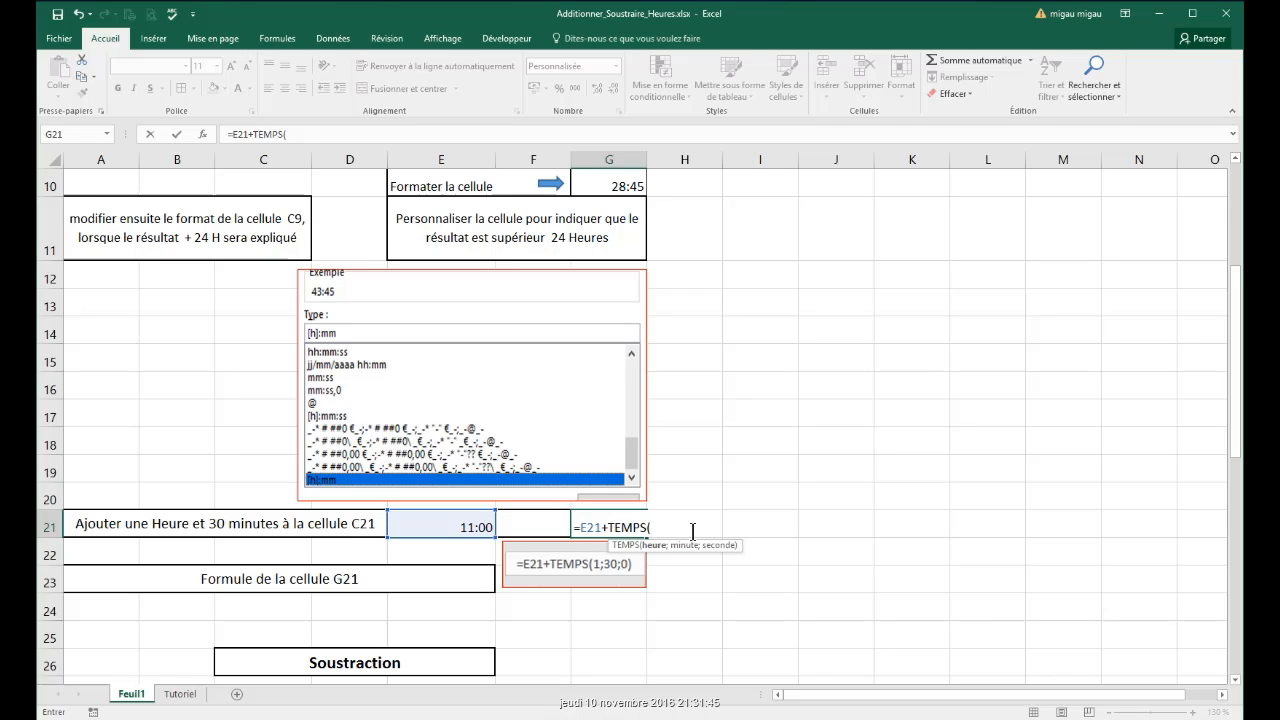
type("1;30")
type(";0")
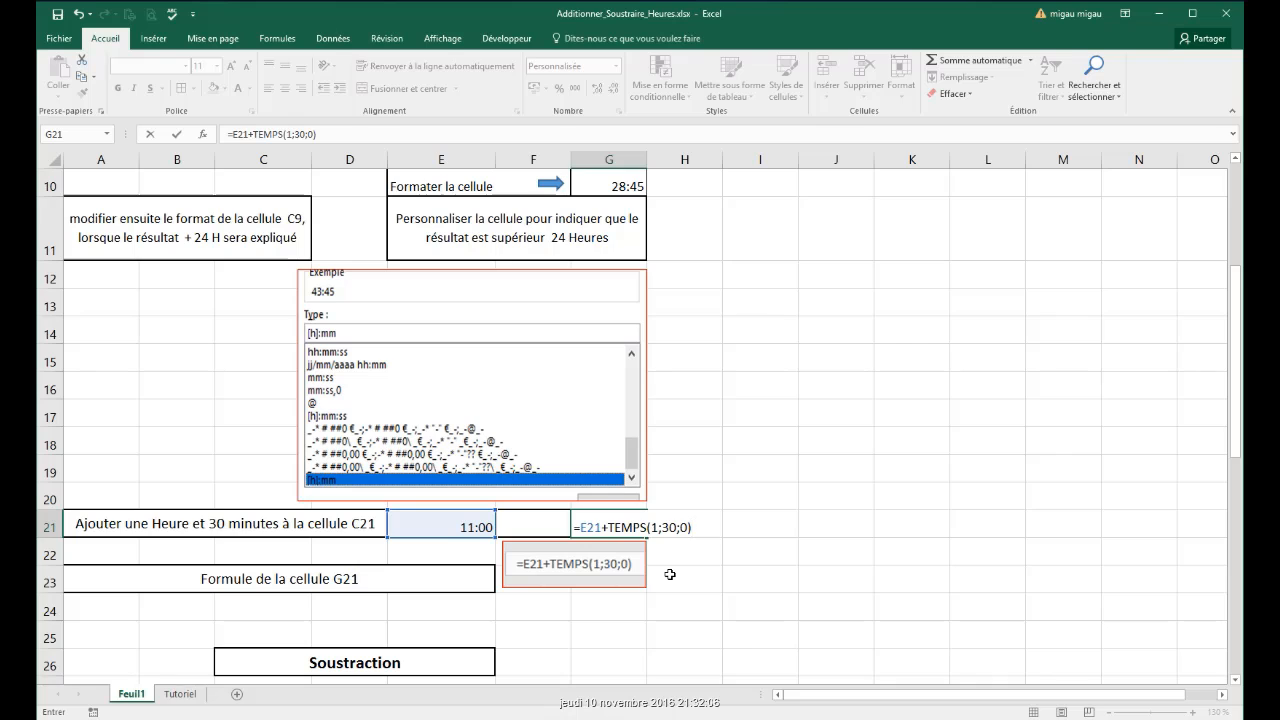
key("Return")
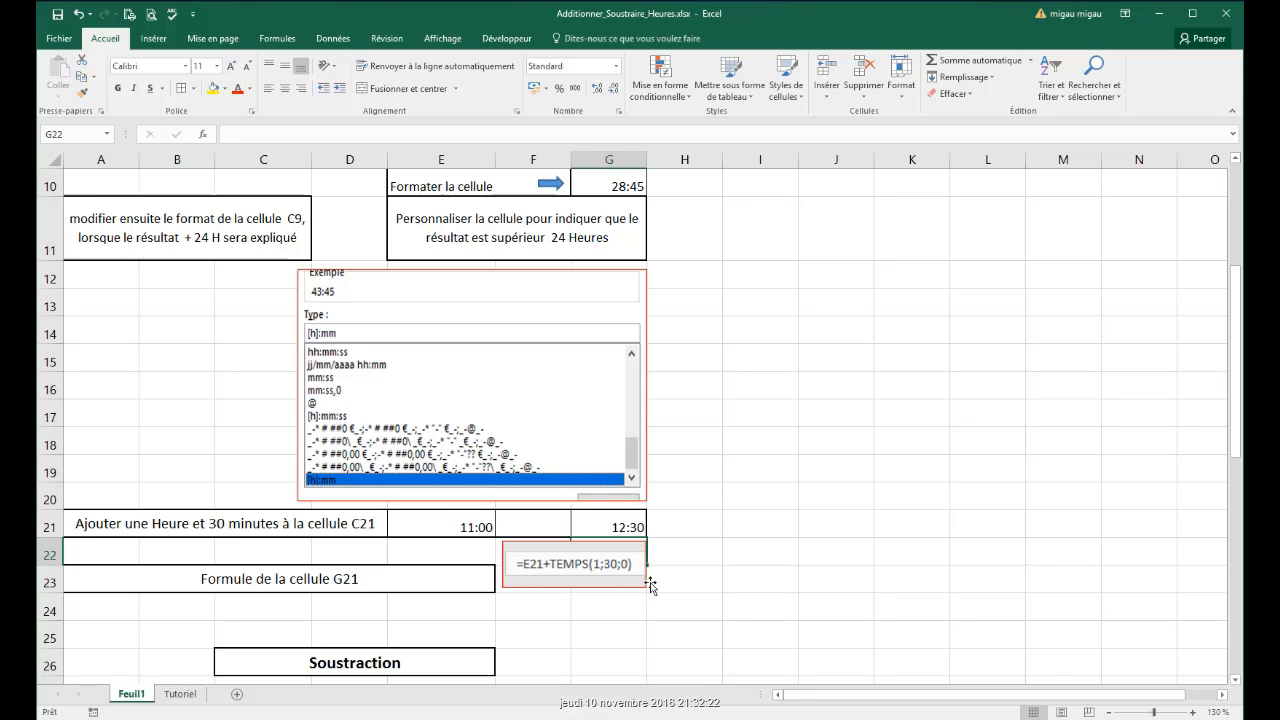
scroll(734, 587, "up", 2)
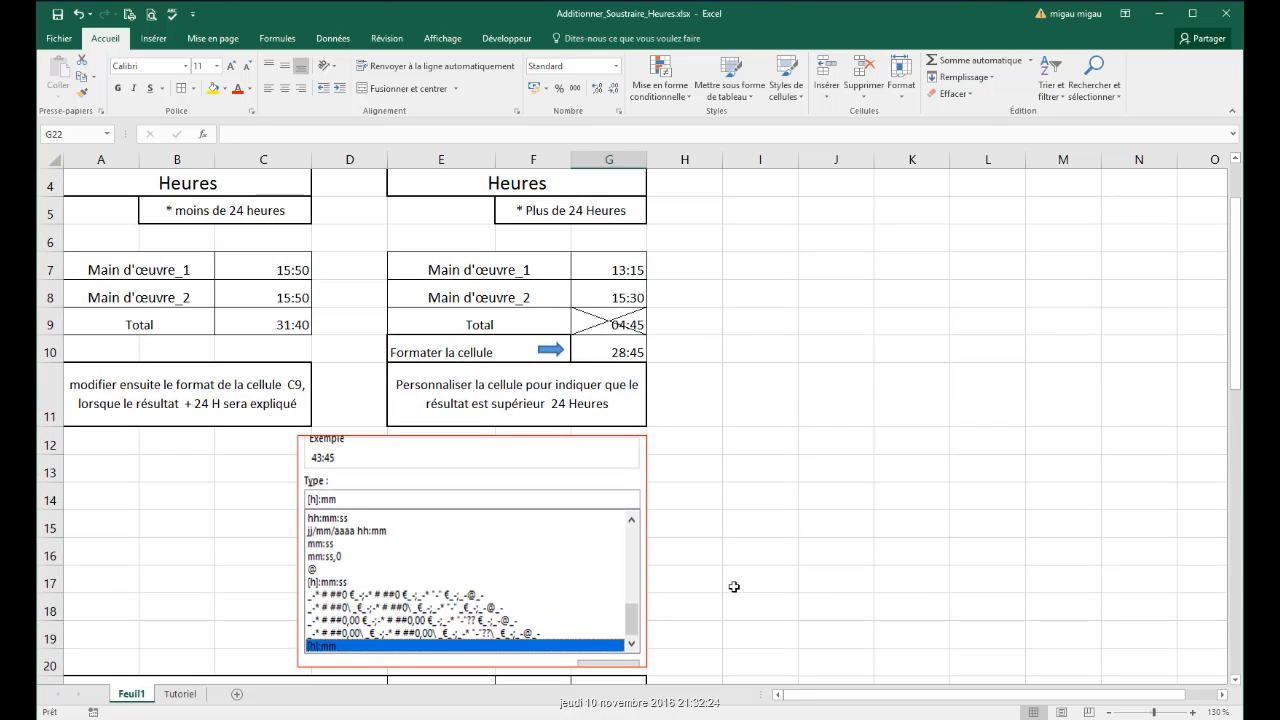
scroll(734, 587, "up", 1)
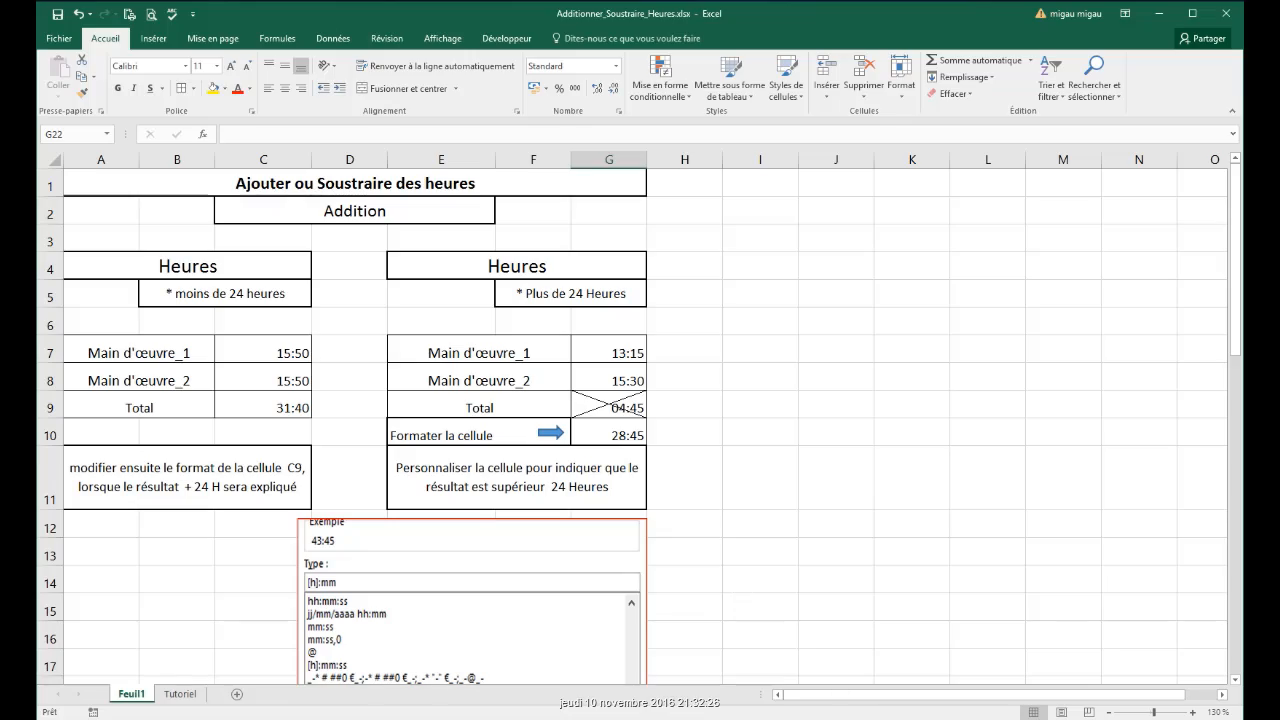